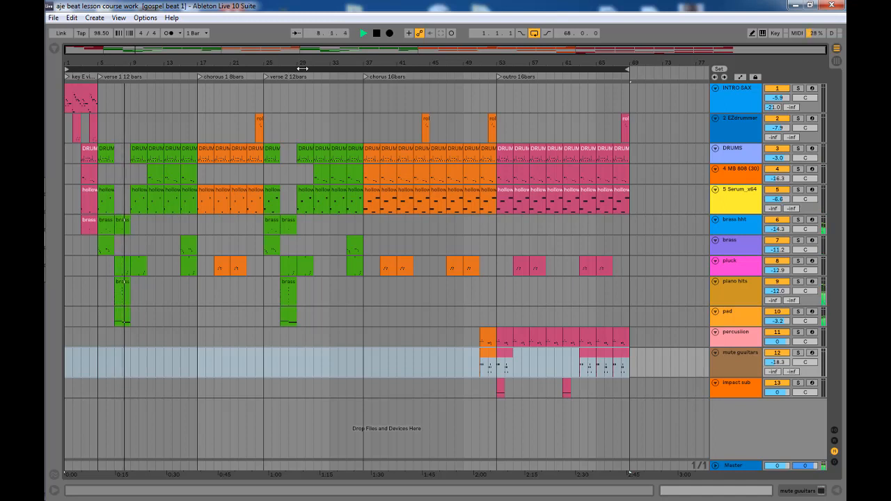
- Stop playback and look over the arrangement, first the intro up close and then the whole song structure
key(space)
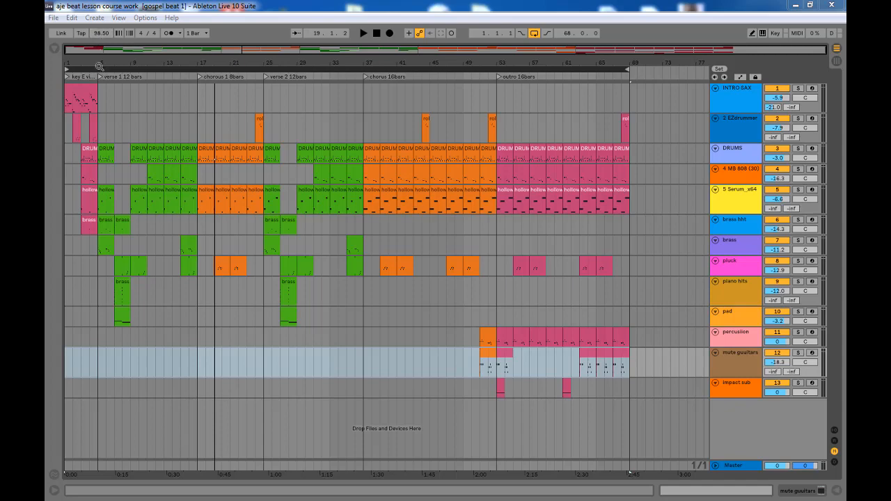
drag(91, 63, 136, 100)
drag(118, 62, 147, 77)
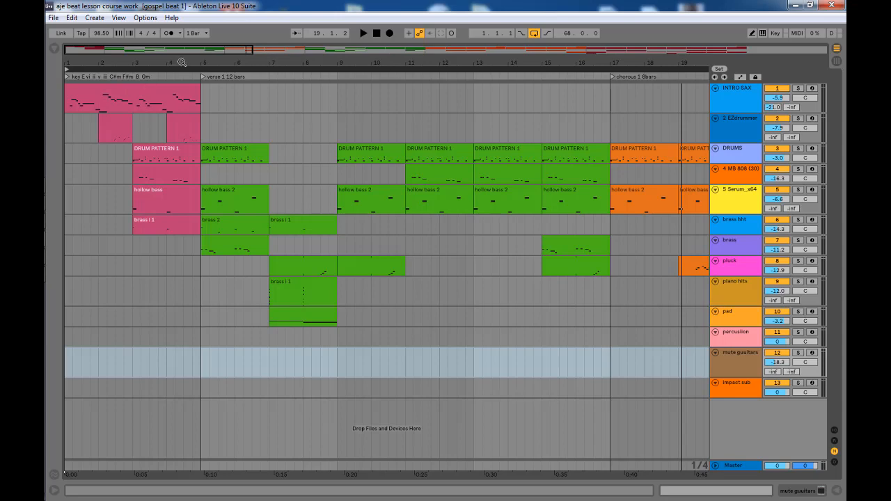
drag(181, 62, 181, 23)
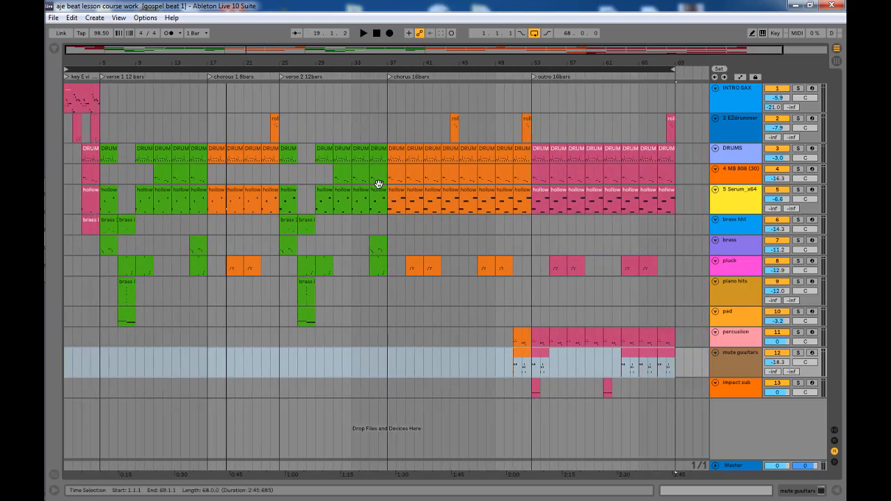
click(737, 352)
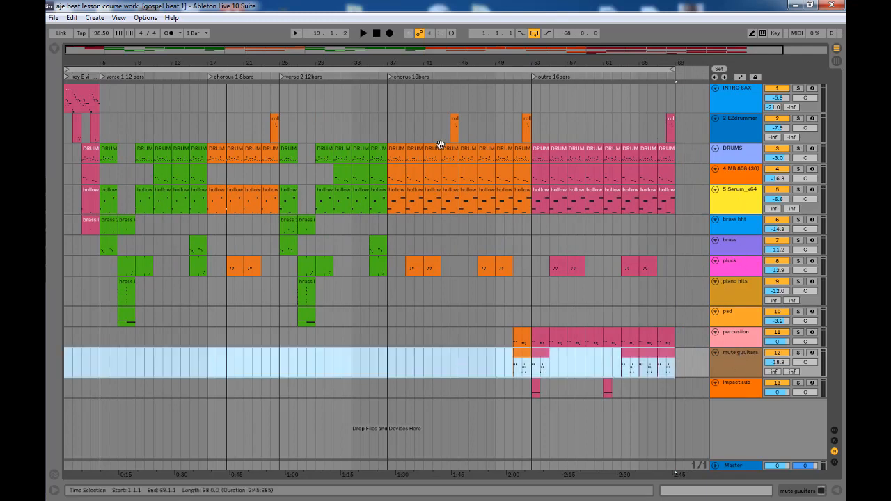
- Solo the INTRO SAX track and audition its first clip with the MIDI notes in view
click(799, 89)
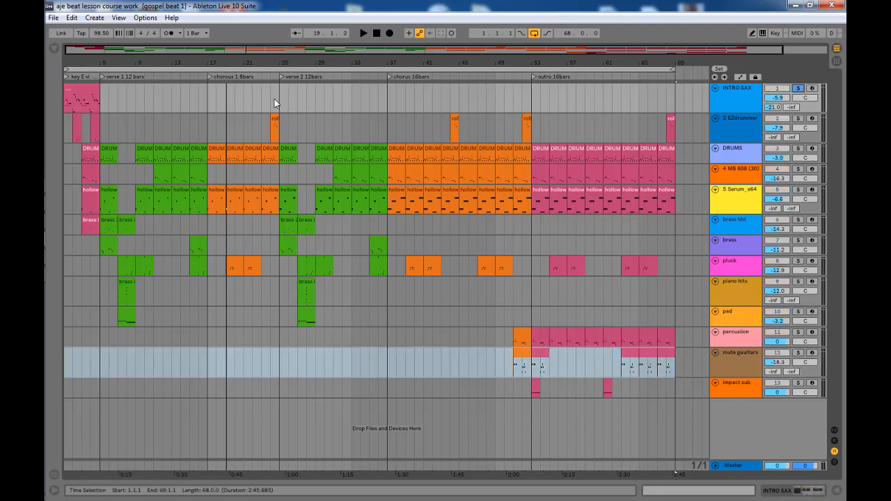
double_click(70, 91)
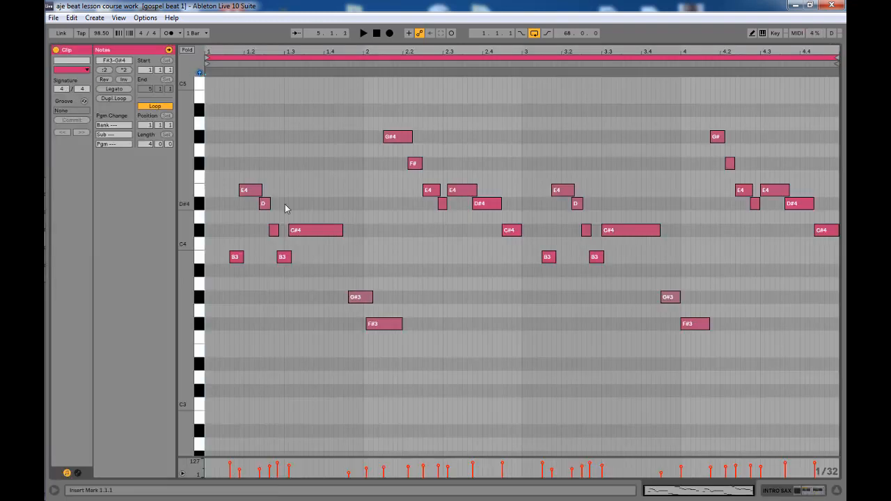
key(space)
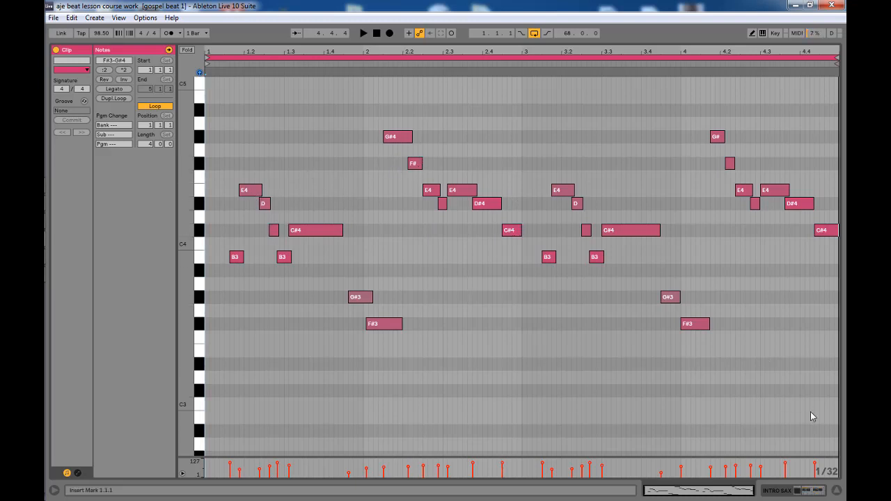
click(837, 491)
- Inspect the Xpand!2 instrument on the INTRO SAX track, browse its 016 Brass + Woodwind presets, and briefly replay the part
double_click(724, 98)
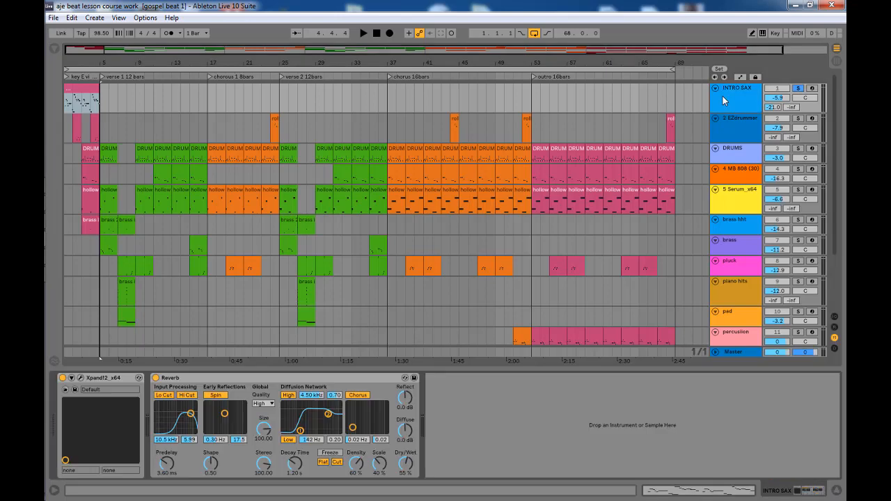
click(80, 378)
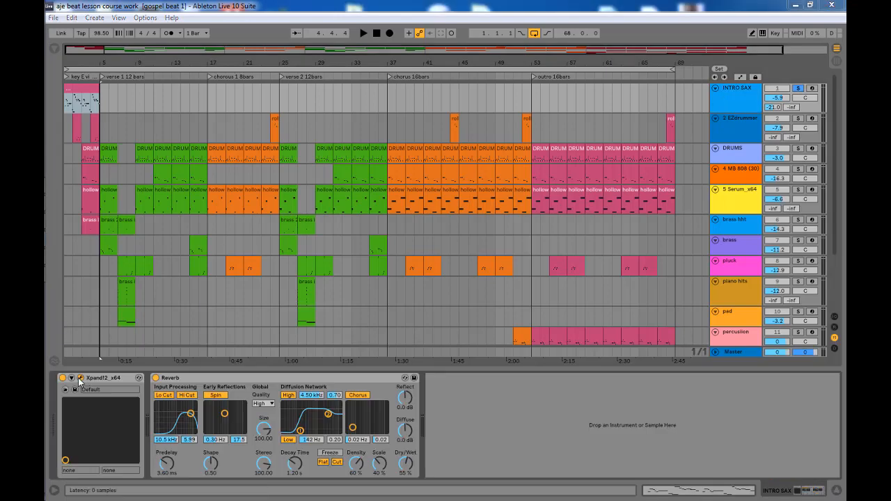
drag(337, 68, 408, 62)
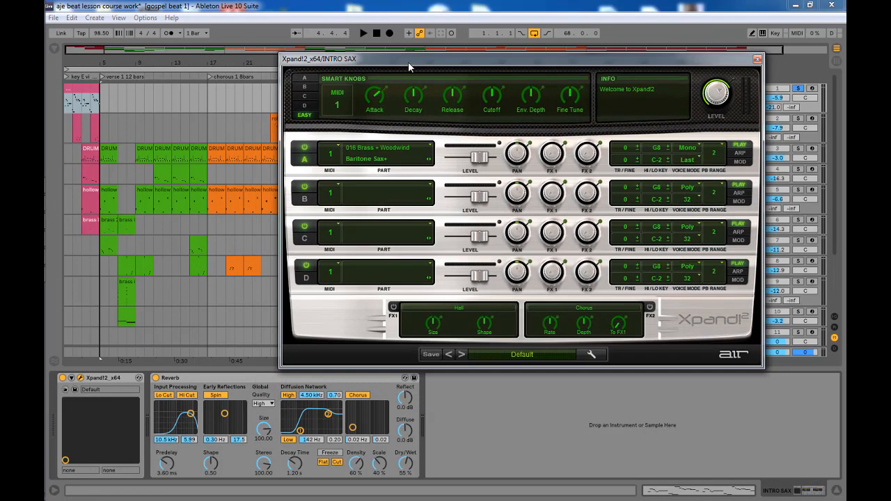
click(379, 154)
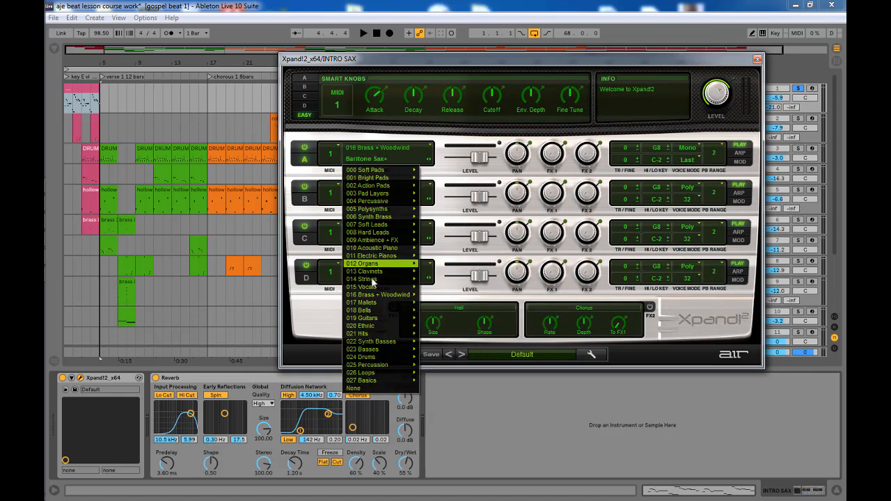
mouse_move(377, 296)
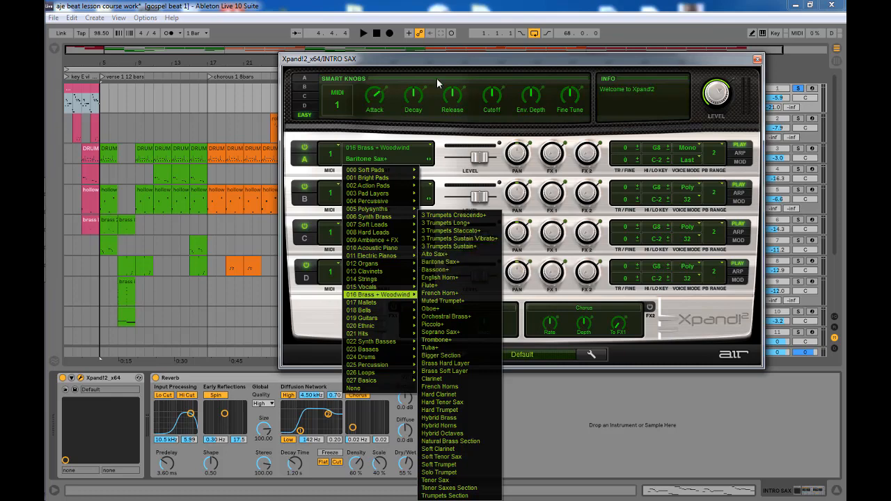
click(383, 65)
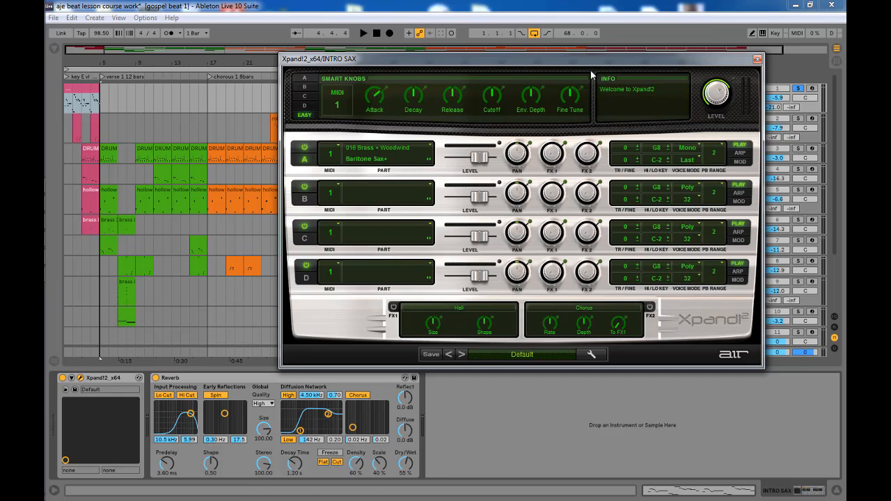
click(757, 59)
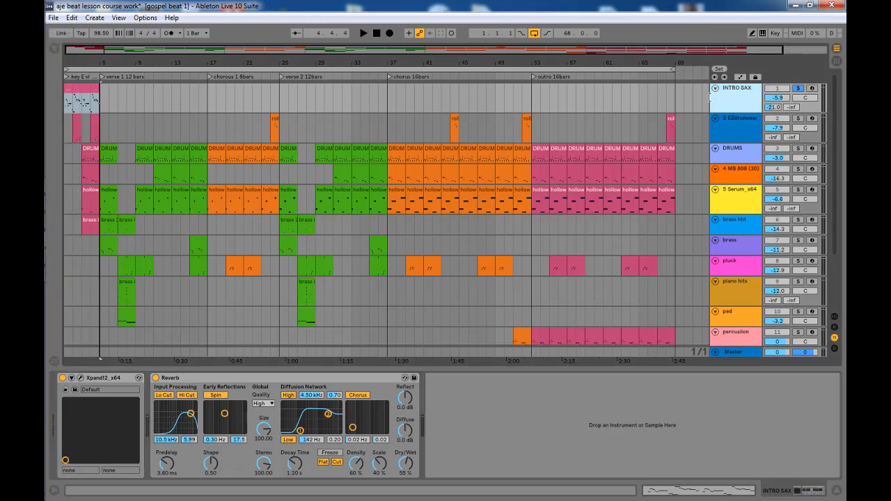
key(space)
key(space)
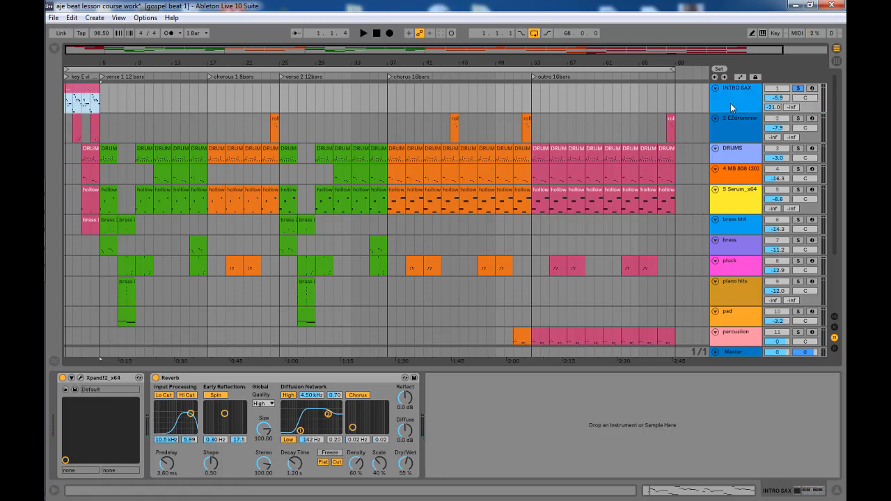
- Solo the 2 EZdrummer track and audition its clip at bar 2 with the MIDI notes in view
click(734, 128)
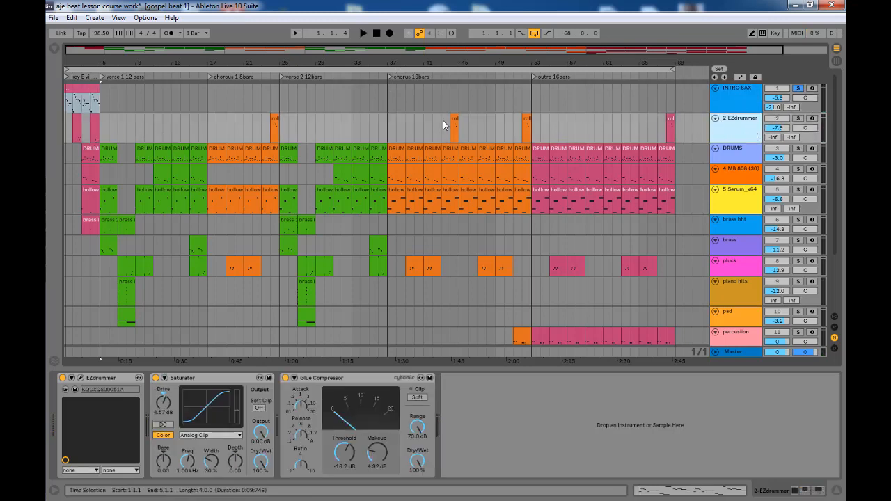
click(798, 118)
mouse_move(49, 125)
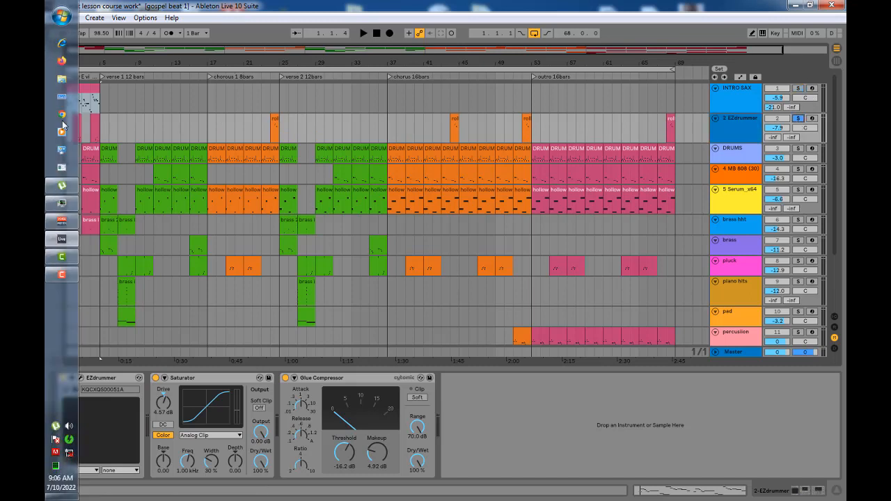
click(73, 119)
double_click(74, 120)
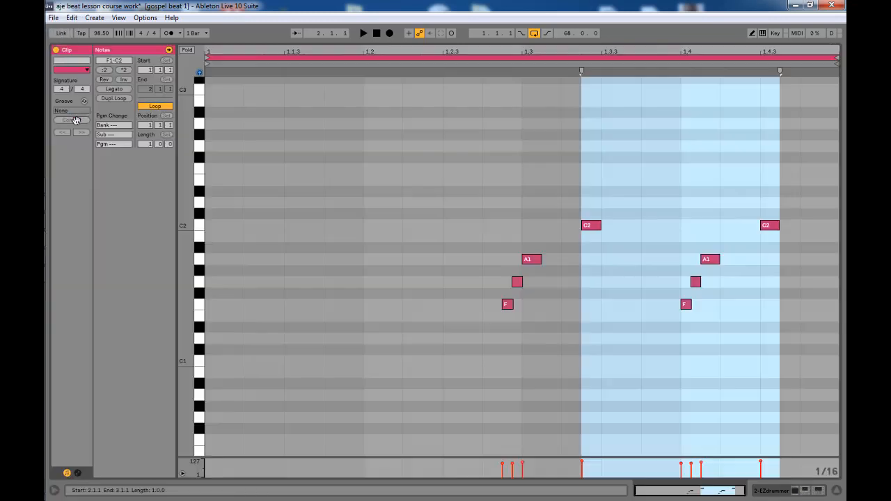
key(space)
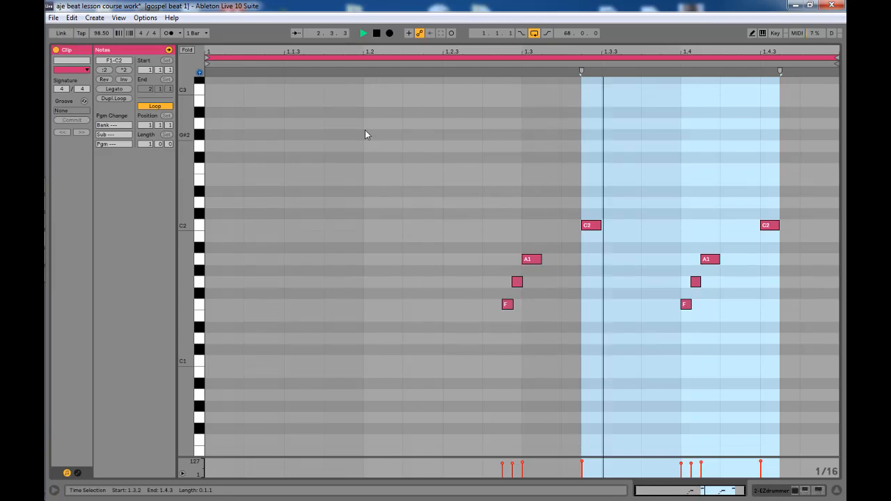
key(space)
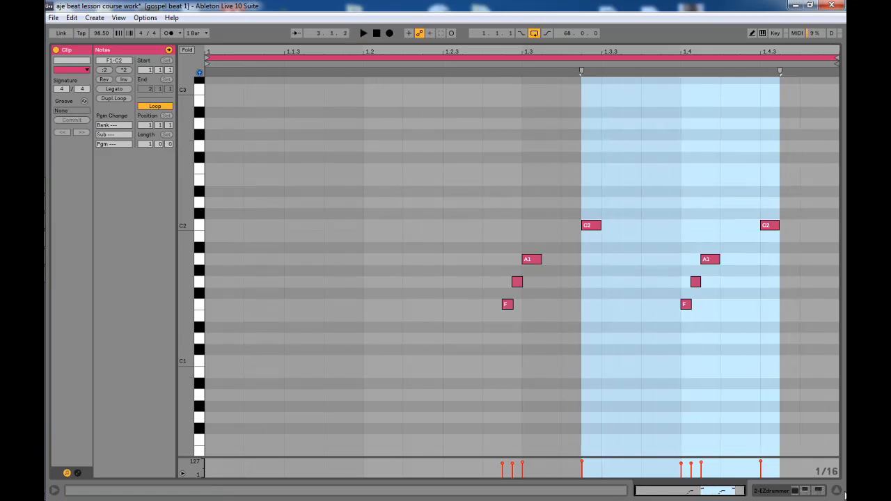
click(837, 492)
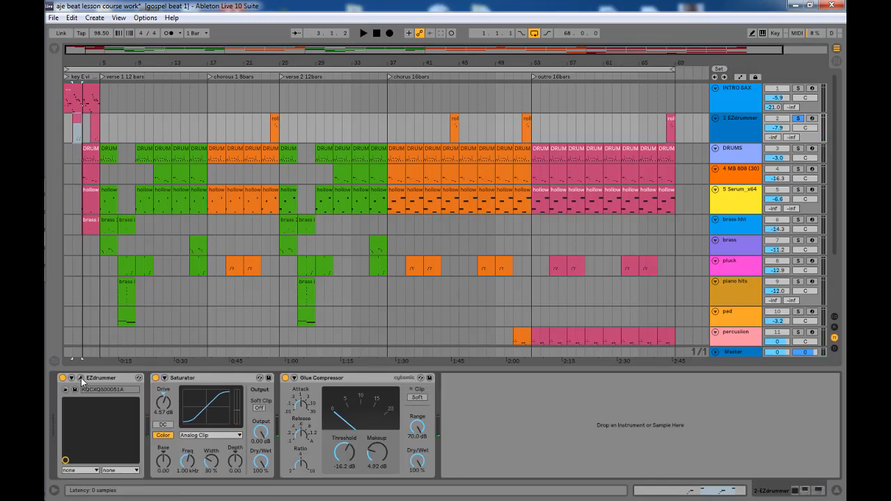
- Open the EZdrummer plugin window, play the bar 2 drum clip with the kit in view, and close the plugin
click(80, 378)
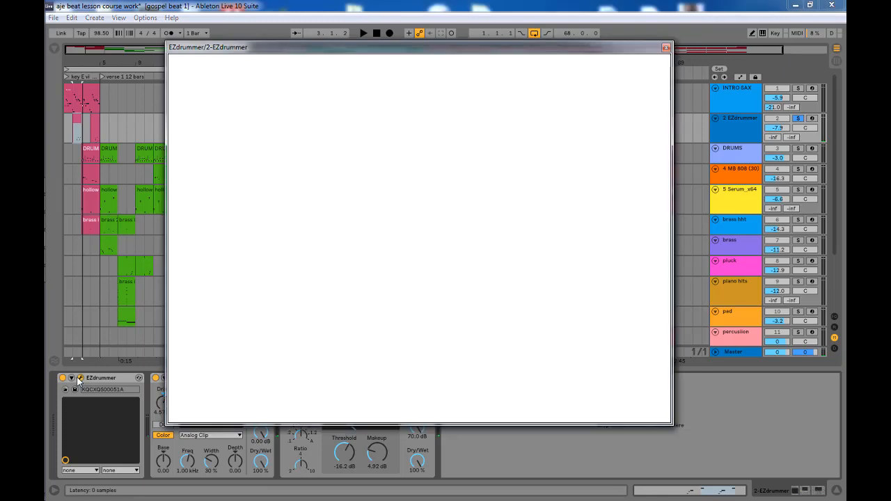
drag(446, 56, 551, 79)
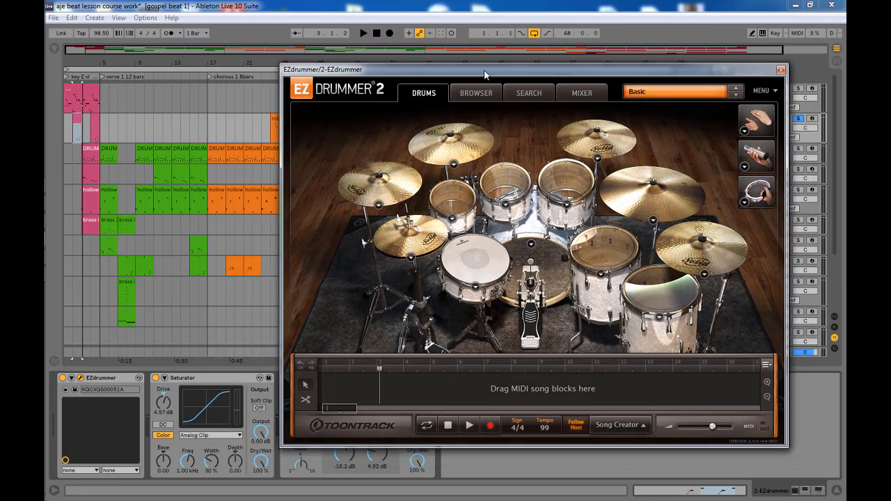
drag(485, 74, 439, 51)
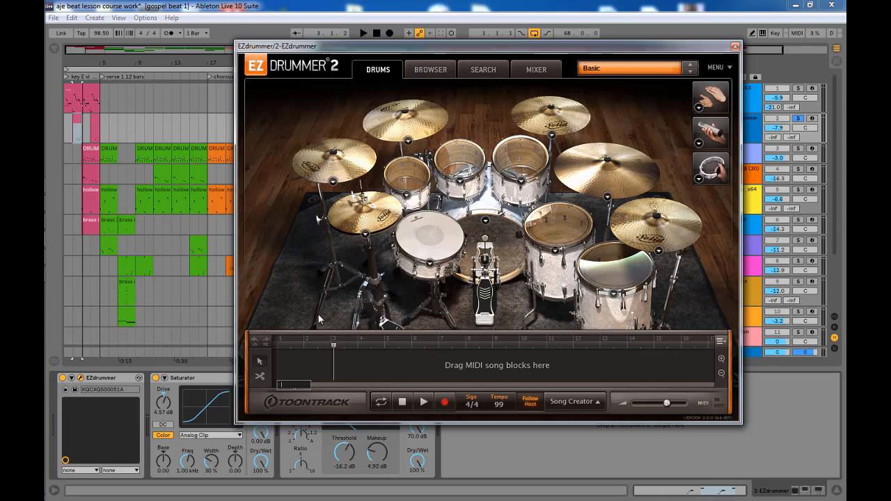
key(space)
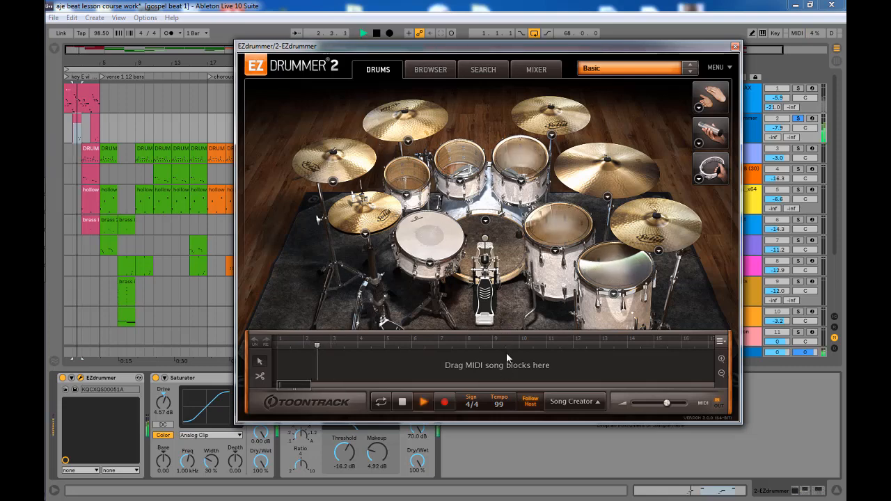
key(space)
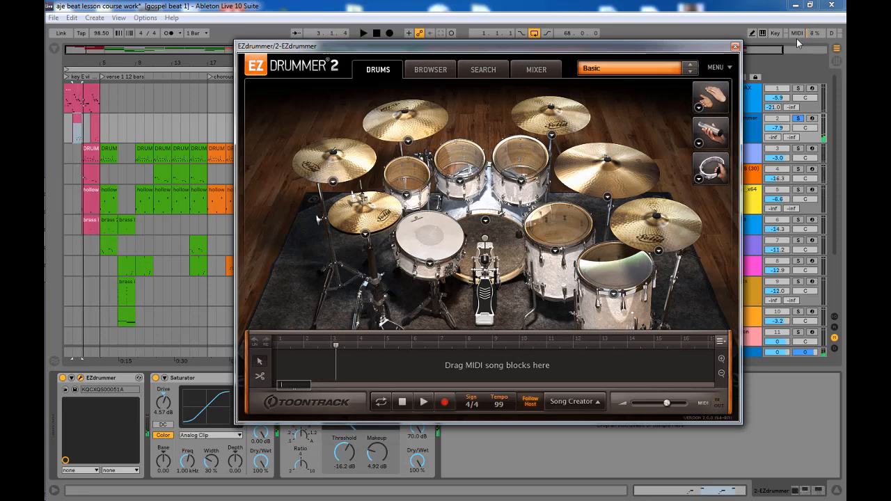
click(735, 47)
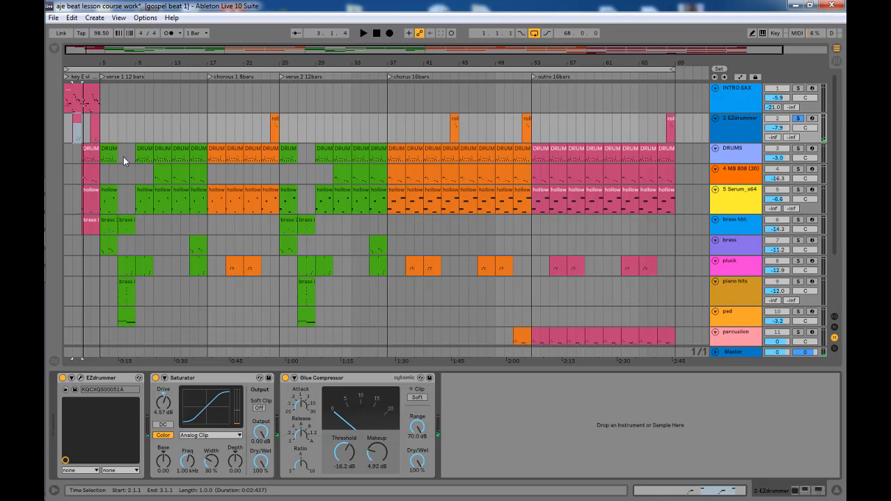
- Audition the 2 EZdrummer clip at bar 4 and examine its MIDI notes during playback
click(92, 122)
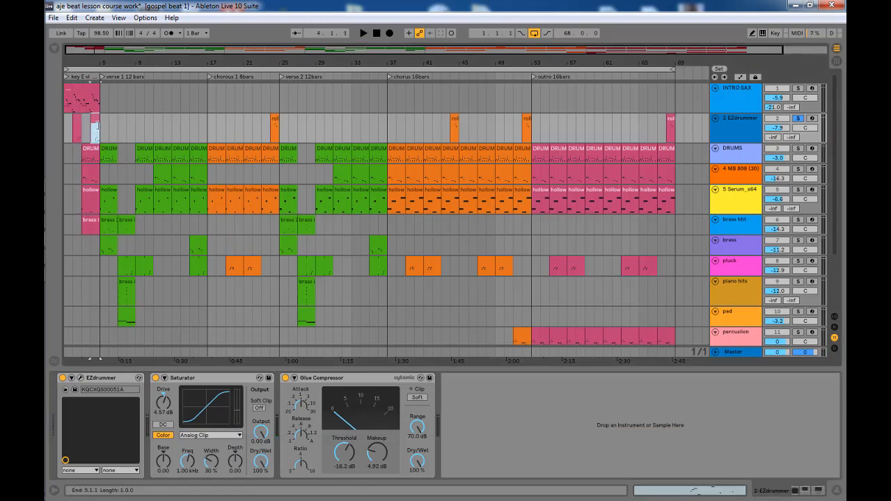
click(86, 169)
key(space)
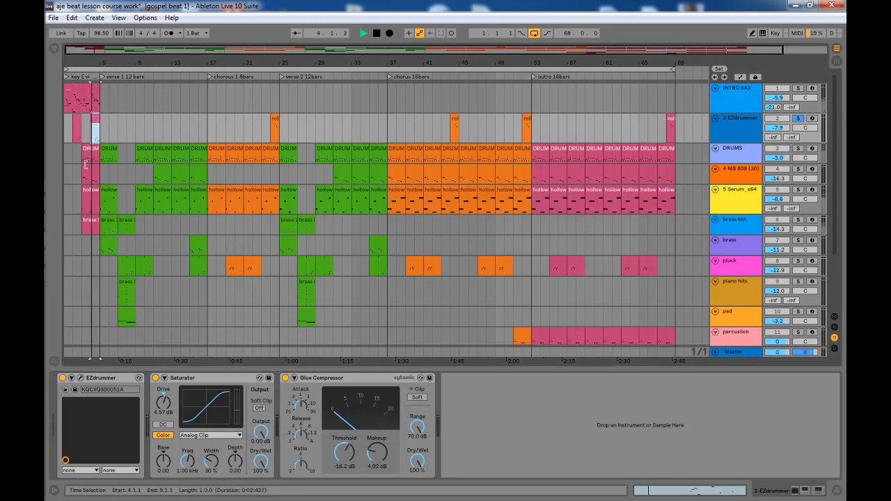
key(space)
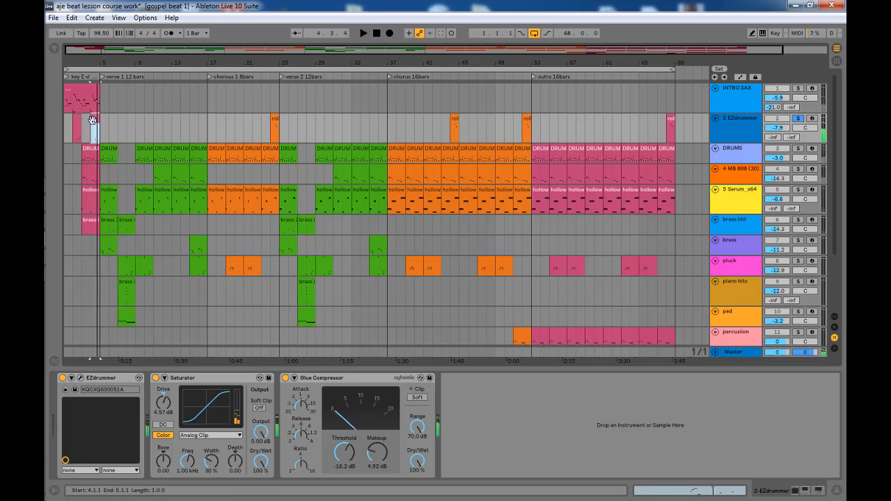
double_click(93, 119)
key(space)
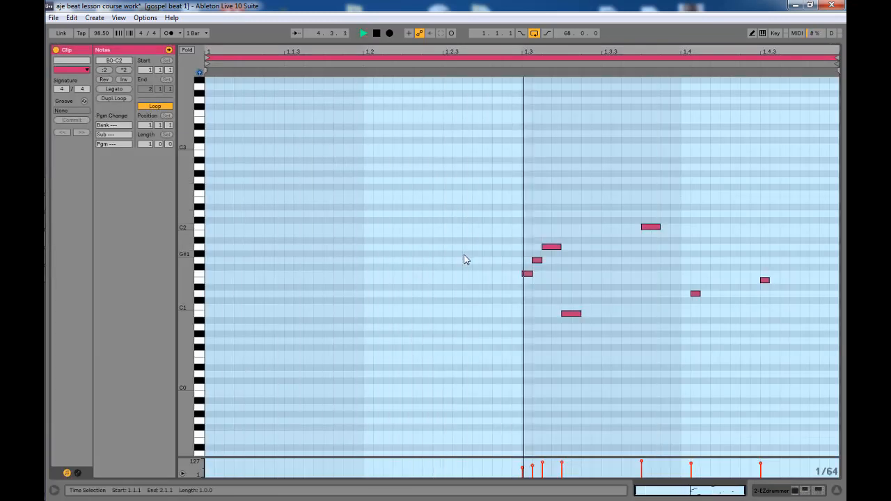
key(space)
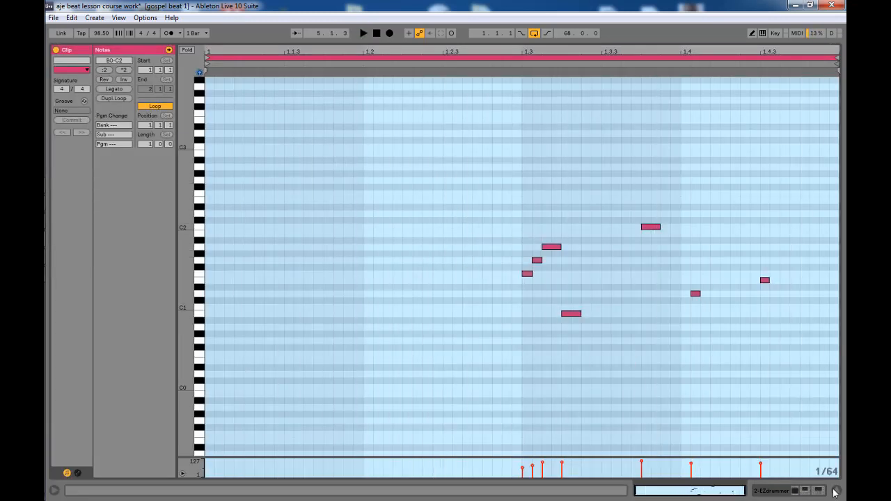
click(836, 490)
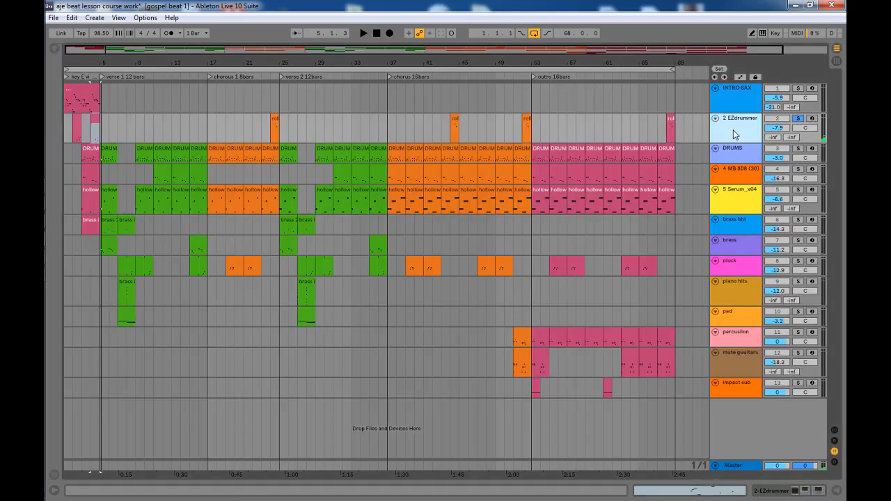
- Solo the DRUMS track in place of 2 EZdrummer and audition its first drum pattern clip at bar 3 with the MIDI notes in view
click(799, 118)
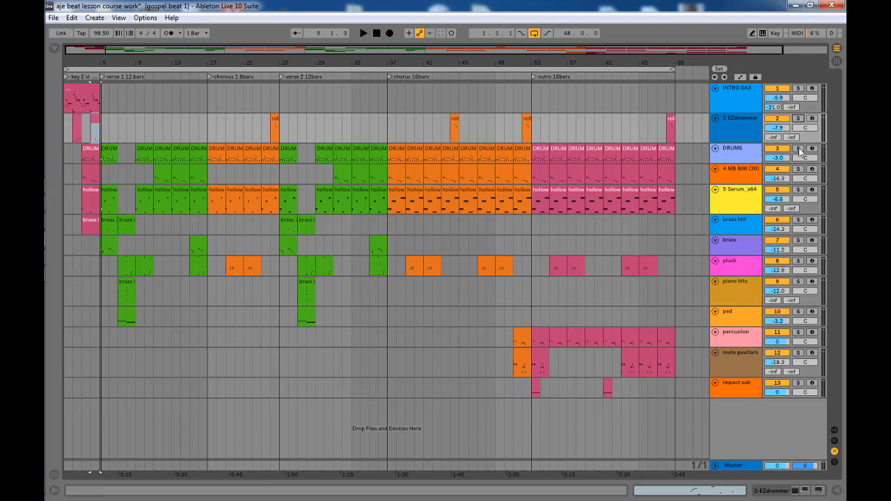
click(798, 149)
click(80, 159)
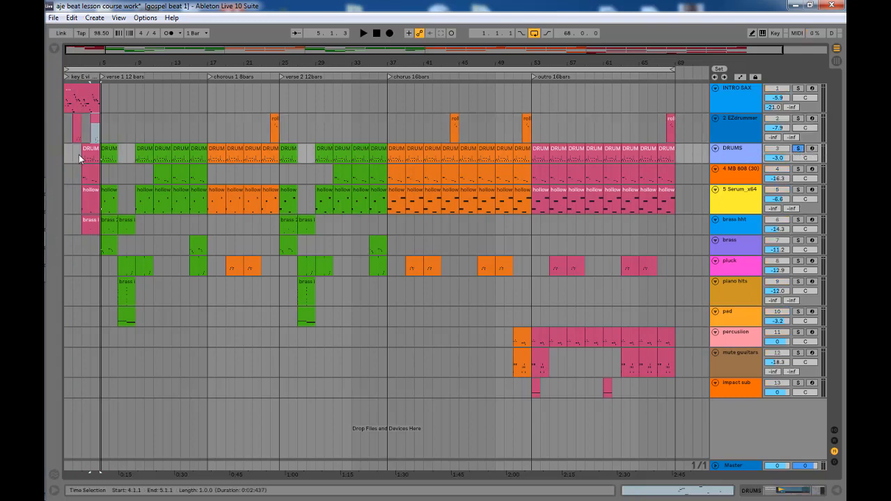
double_click(91, 159)
key(space)
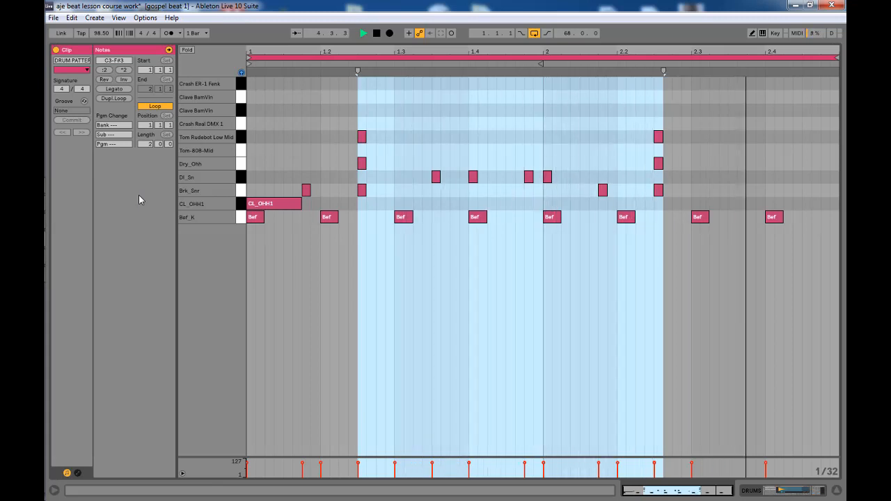
key(space)
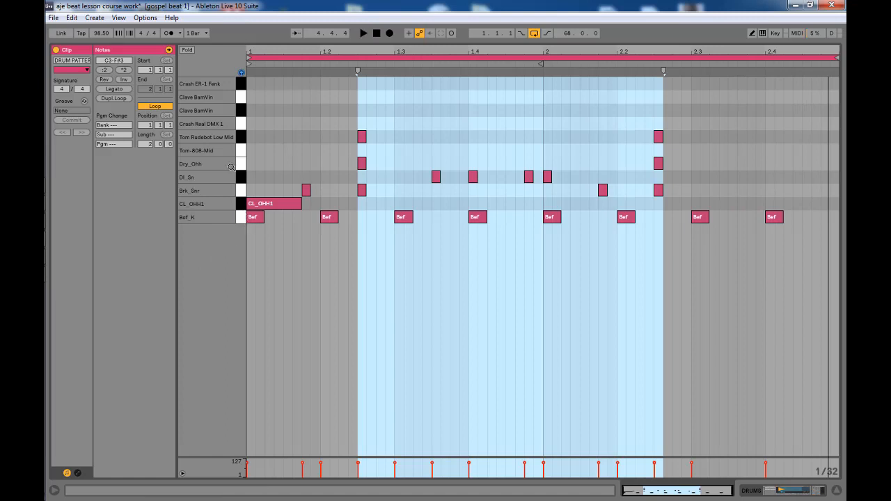
- Audition the Bef_K, CL_OHH1 and Brk_Snr sounds individually in the drum pattern clip
click(242, 218)
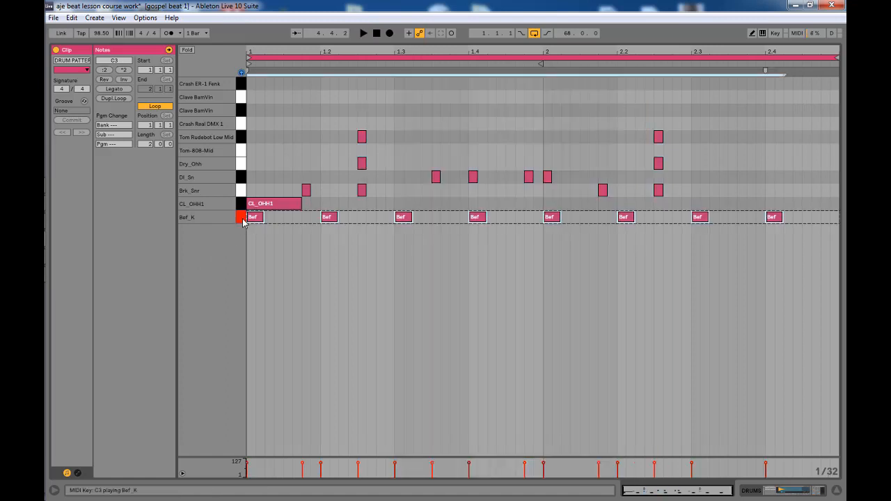
click(243, 222)
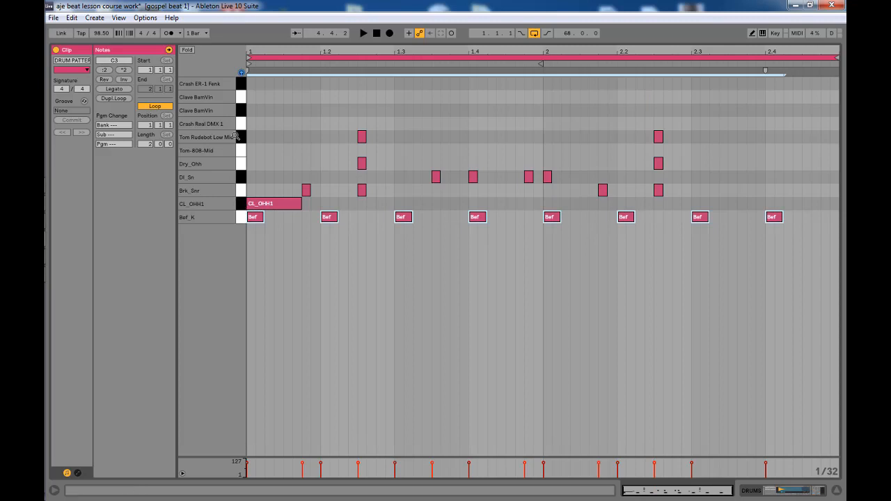
click(238, 204)
click(245, 206)
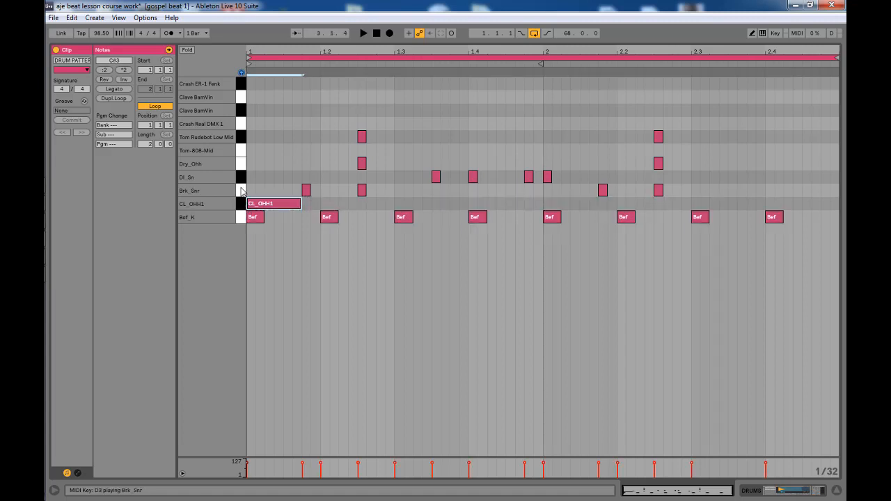
click(241, 191)
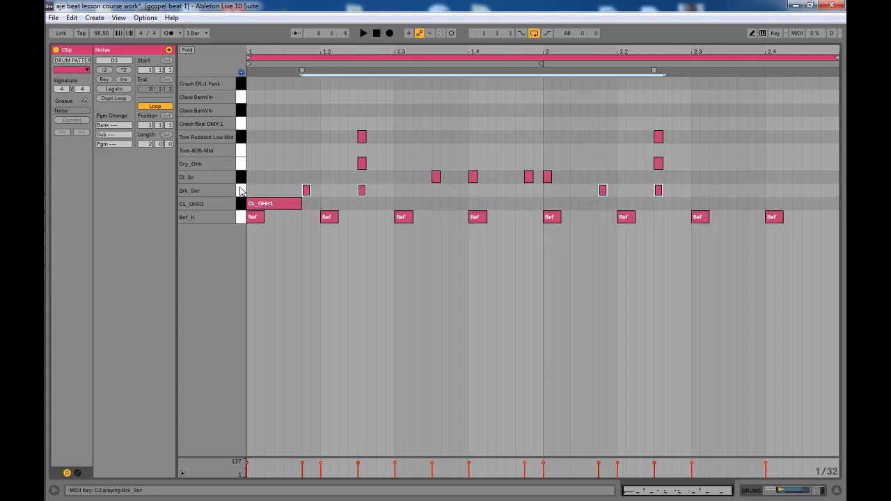
click(241, 191)
click(240, 191)
- Audition the Dl_Sn, Dry_Ohh and Tom Rudebot Low Mid sounds individually in the drum pattern clip
click(241, 180)
click(241, 177)
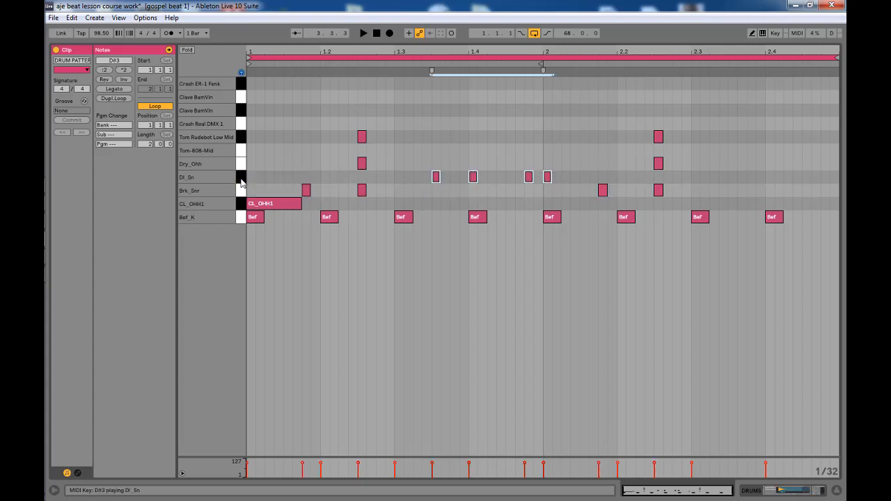
click(241, 173)
click(241, 165)
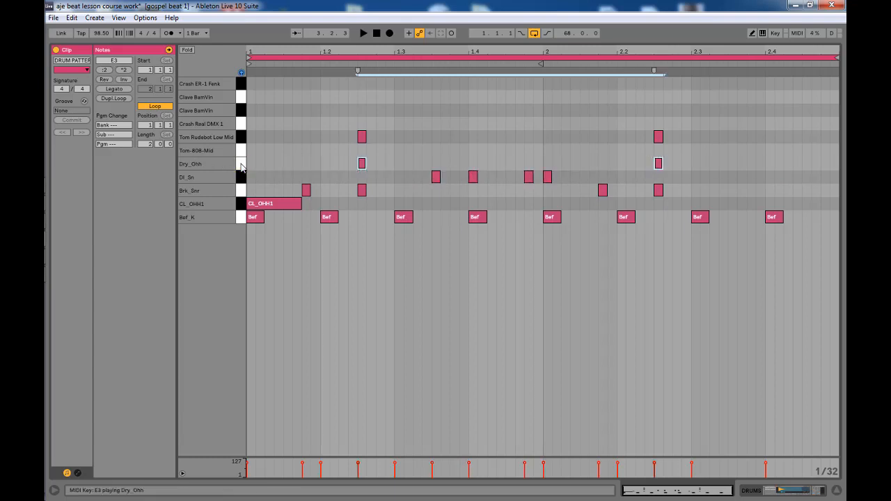
click(241, 164)
click(240, 161)
click(241, 137)
click(241, 138)
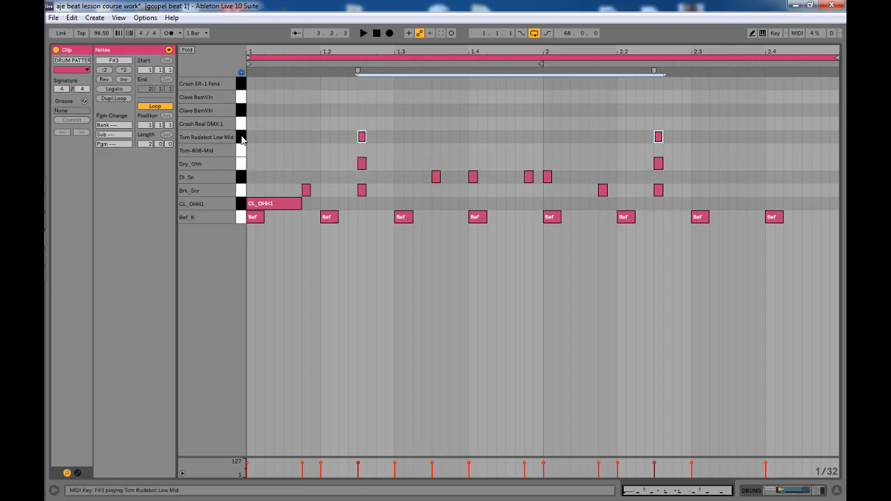
click(241, 138)
click(241, 138)
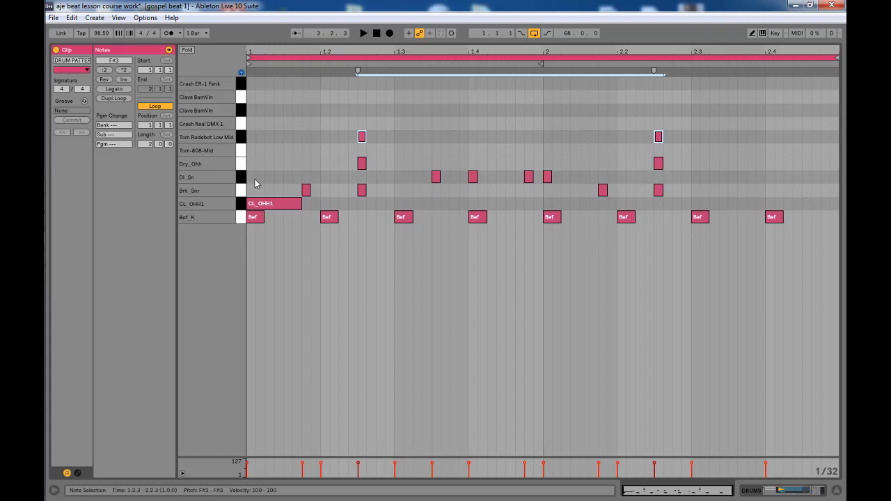
- Replay the whole drum pattern while following its notes, and return to the full arrangement
key(space)
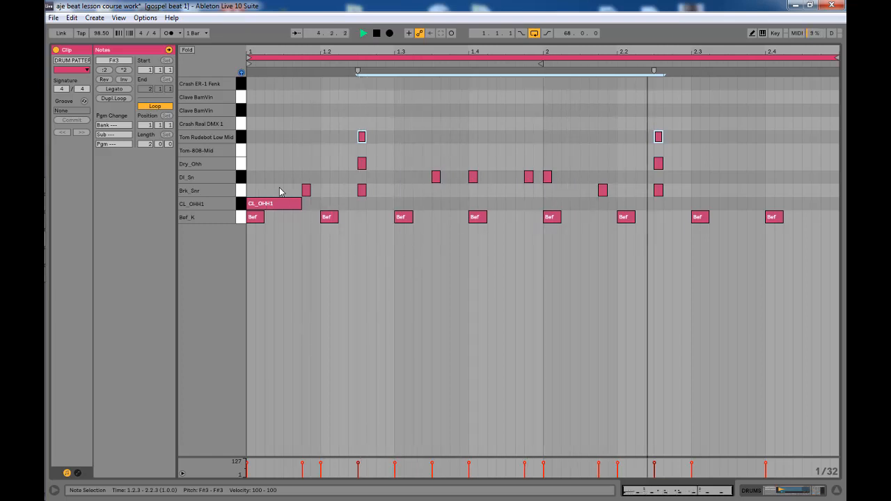
key(space)
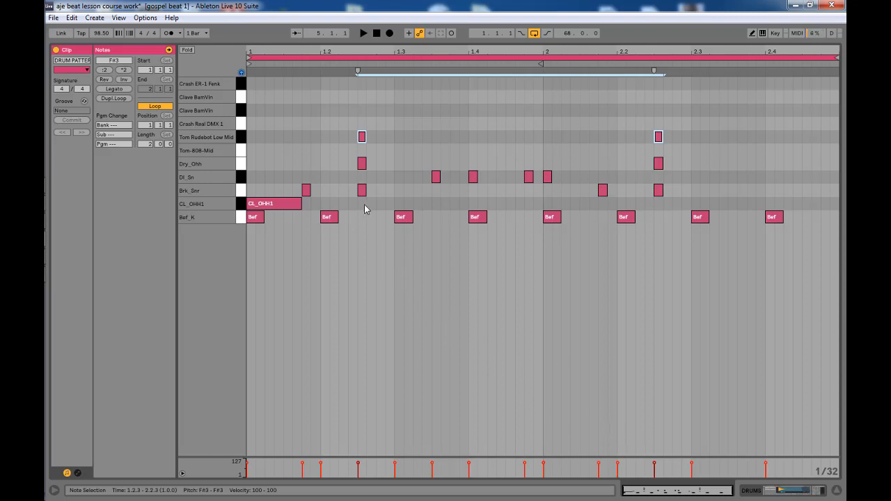
click(840, 491)
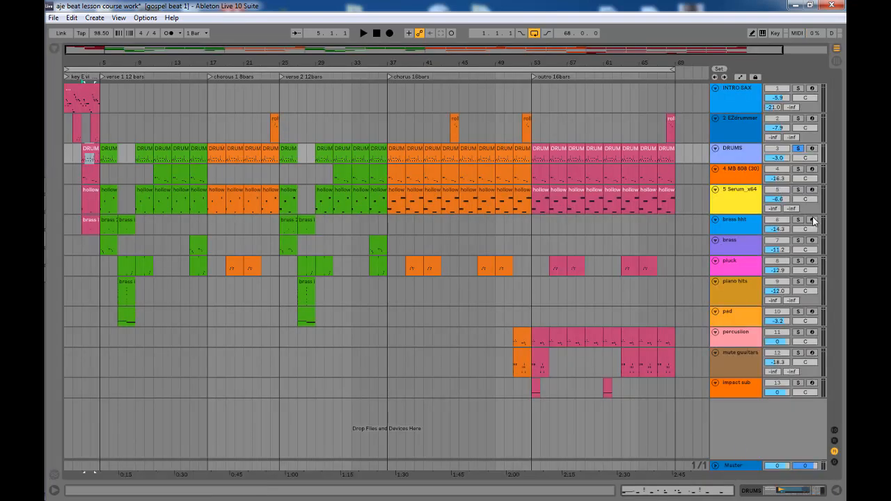
- Solo the 4 MB 808 (30) track, play its clip at bar 3 with the MIDI notes in view, and close the clip
click(732, 180)
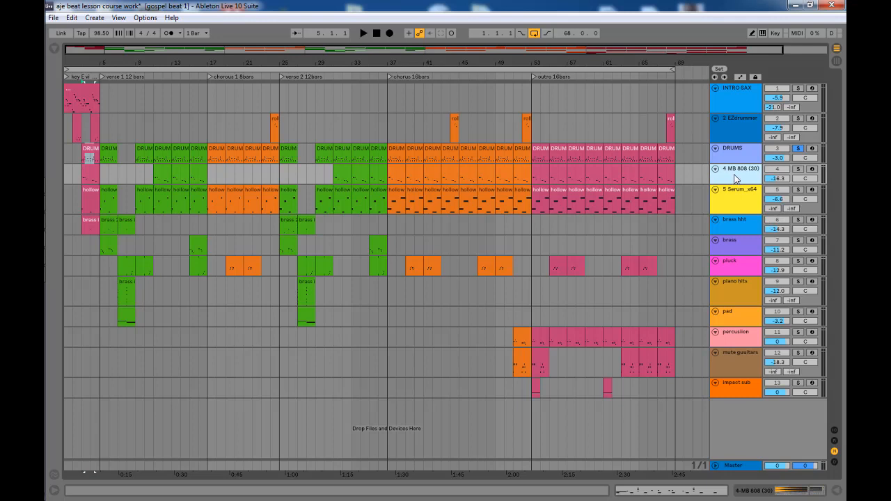
click(800, 169)
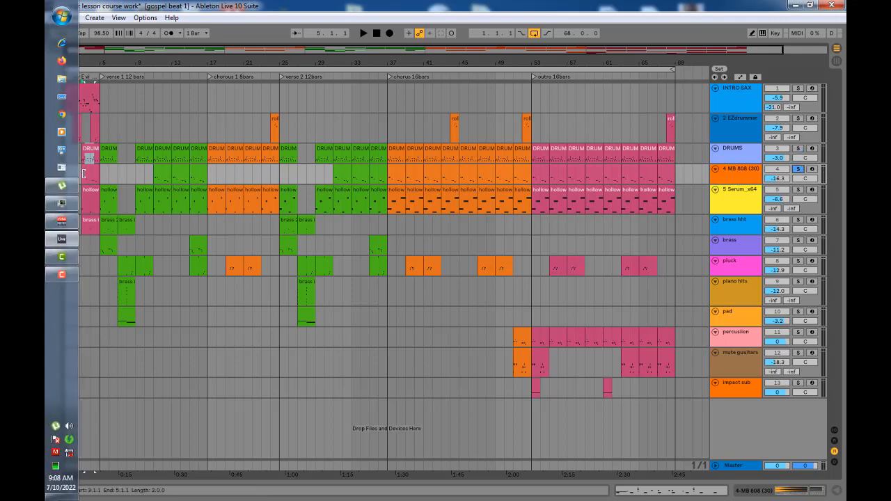
double_click(90, 172)
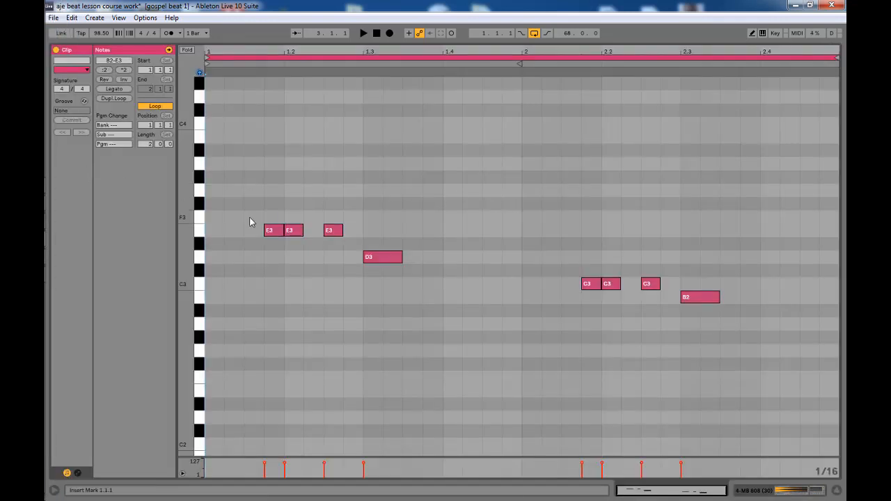
key(space)
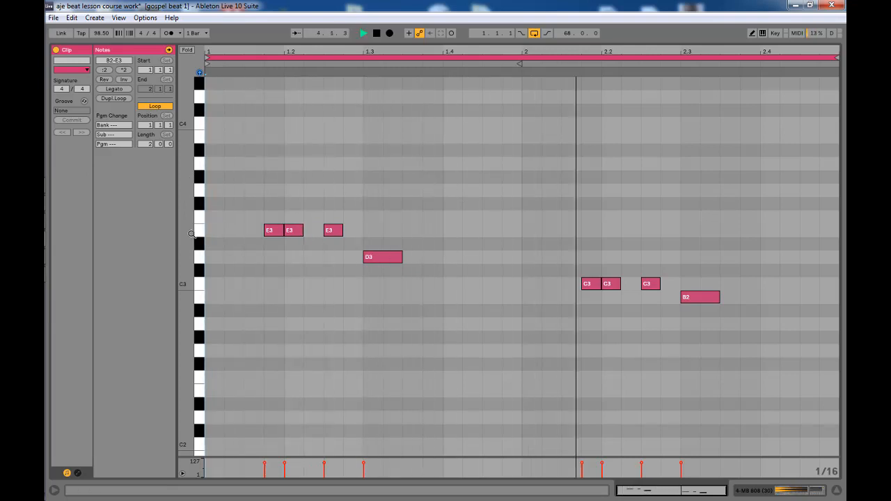
key(space)
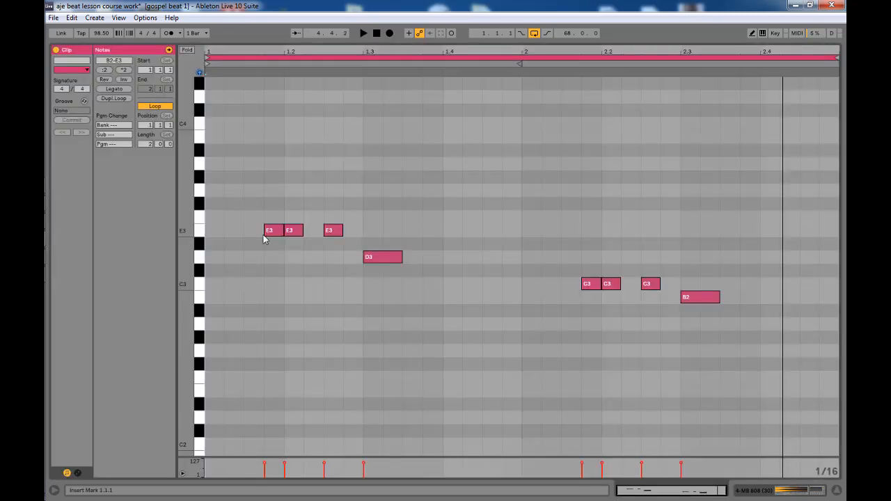
click(838, 491)
- Show the 4 MB 808 (30) devices and compare the 808 playback with the Amp effect bypassed and re-enabled
double_click(727, 180)
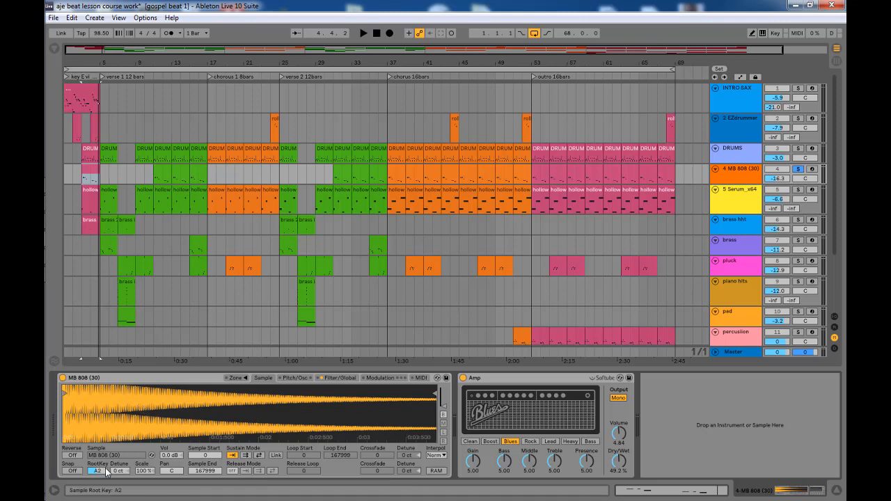
click(463, 380)
key(space)
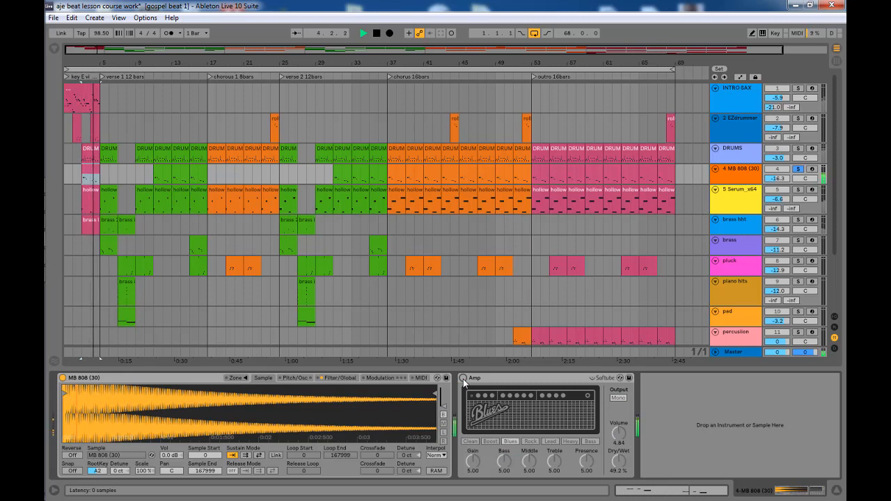
key(space)
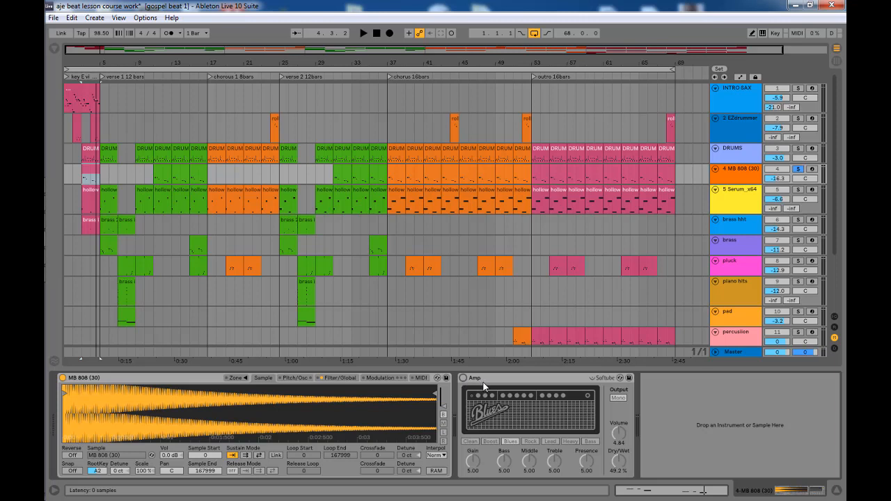
key(space)
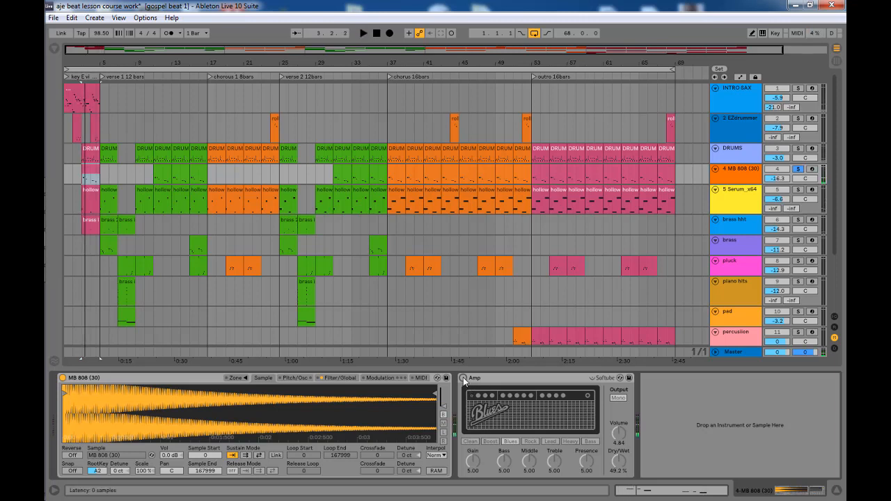
click(462, 378)
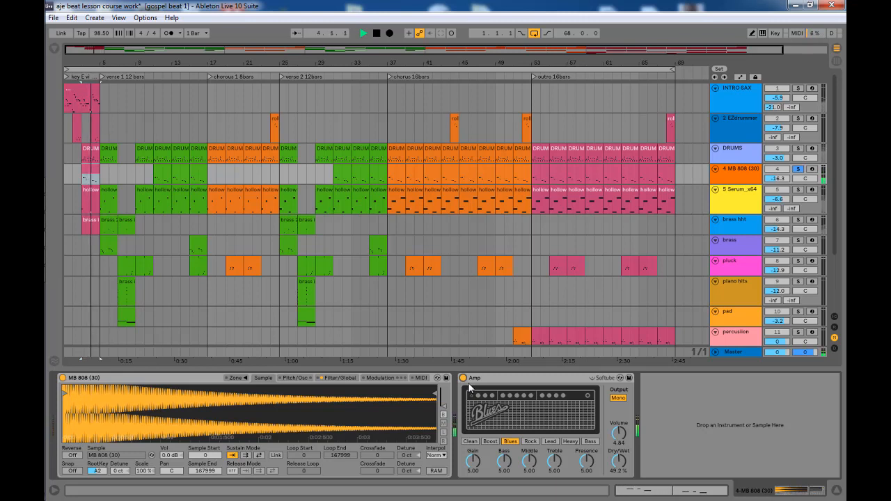
key(space)
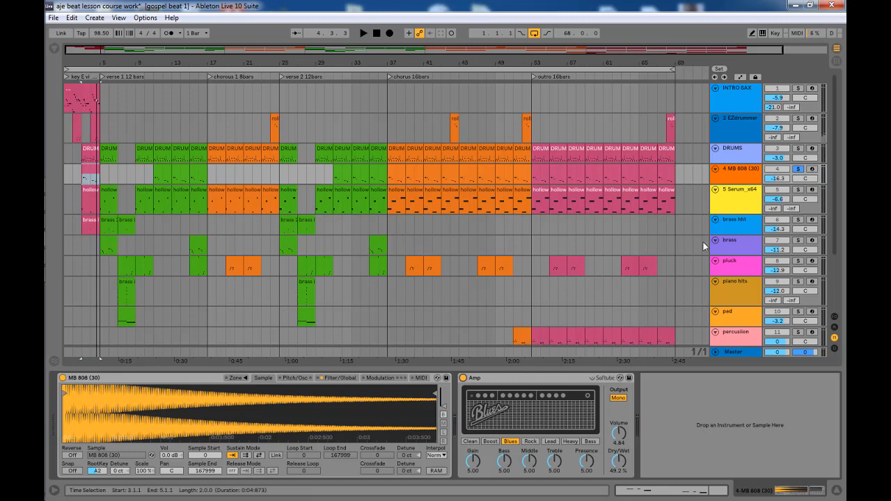
- Solo the 5 Serum_x64 track, play its hollow bass clip at bar 3 with the notes in view, and close the clip
click(732, 201)
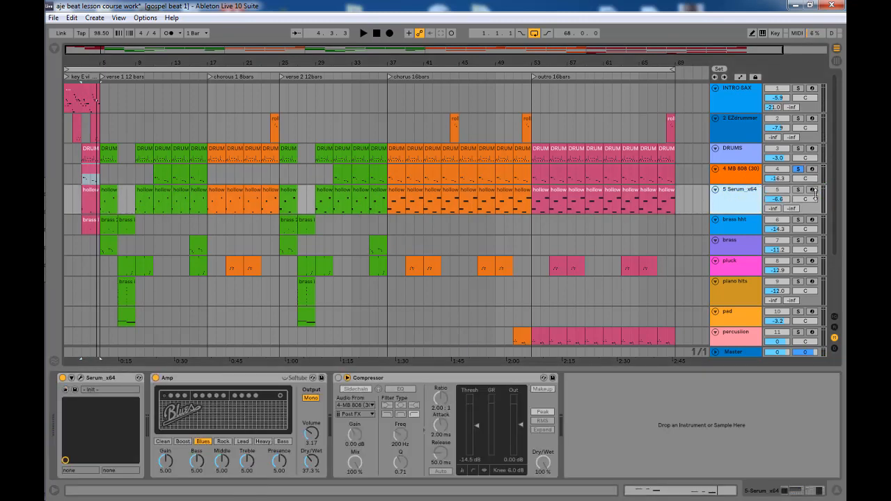
double_click(86, 194)
key(space)
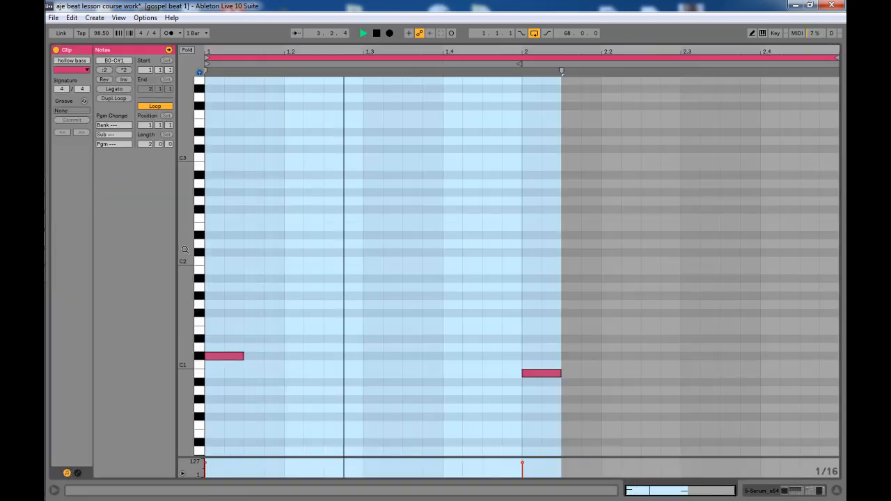
key(space)
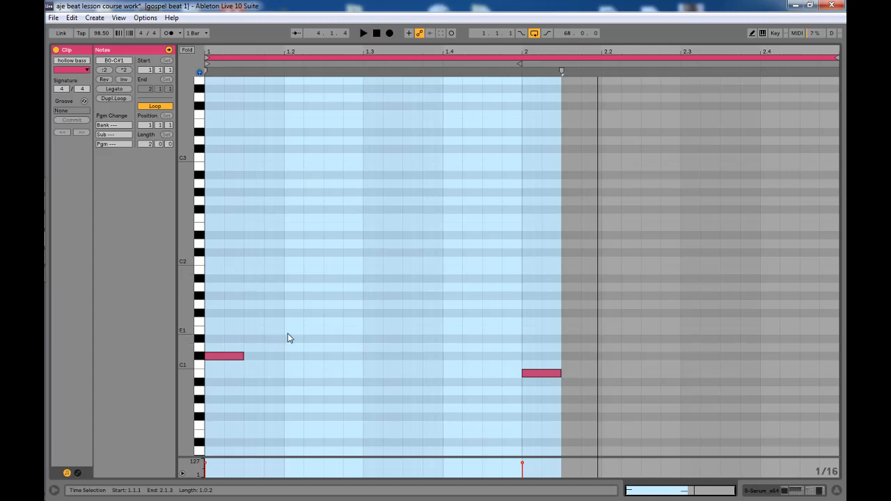
click(835, 490)
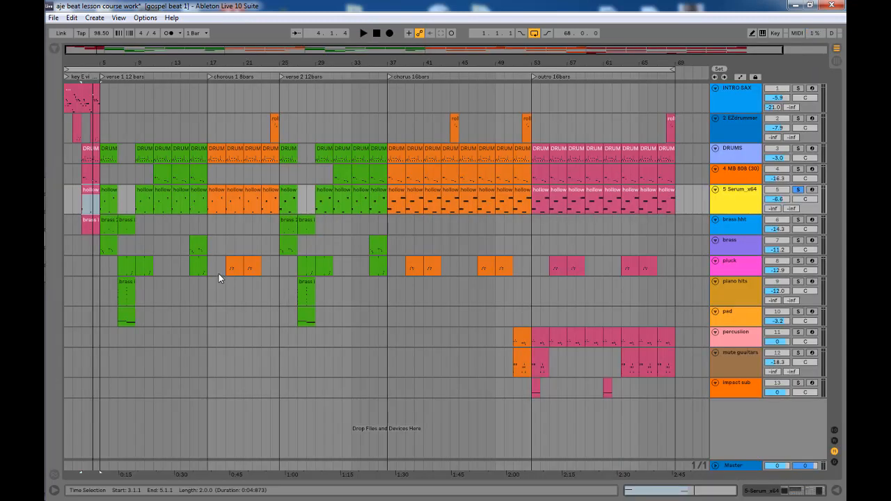
- Examine the Serum synth settings of the hollow bass in the plugin window, close it, and inspect the track's Amp and Compressor effects
double_click(729, 195)
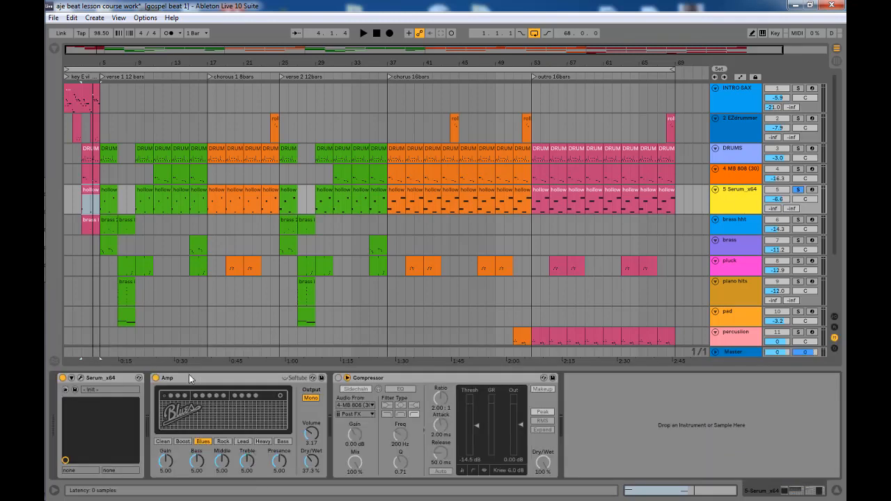
click(110, 378)
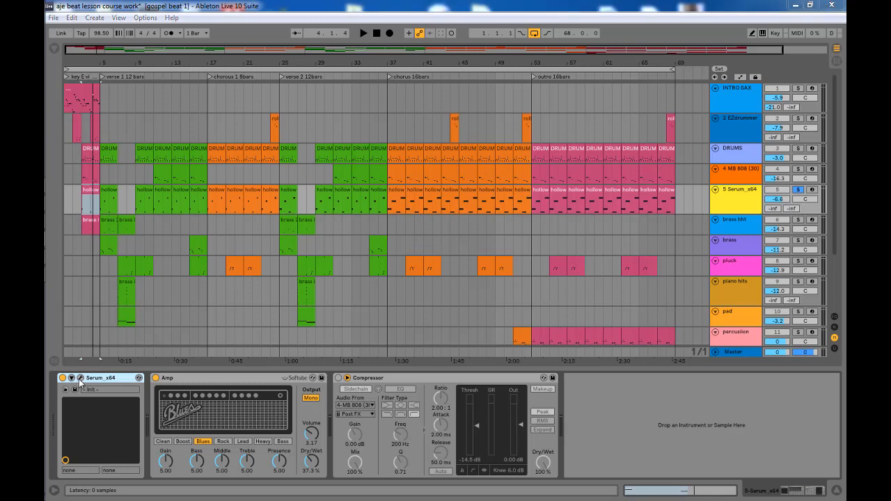
click(80, 379)
drag(418, 54, 428, 31)
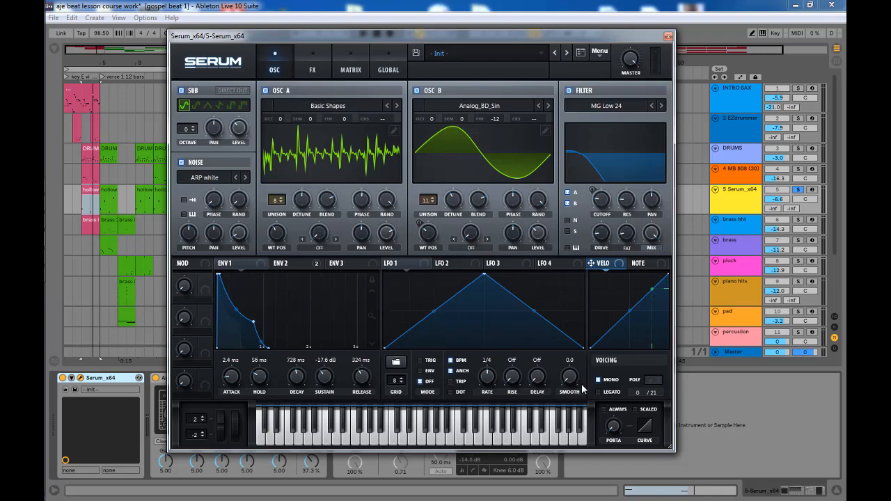
click(668, 37)
click(174, 387)
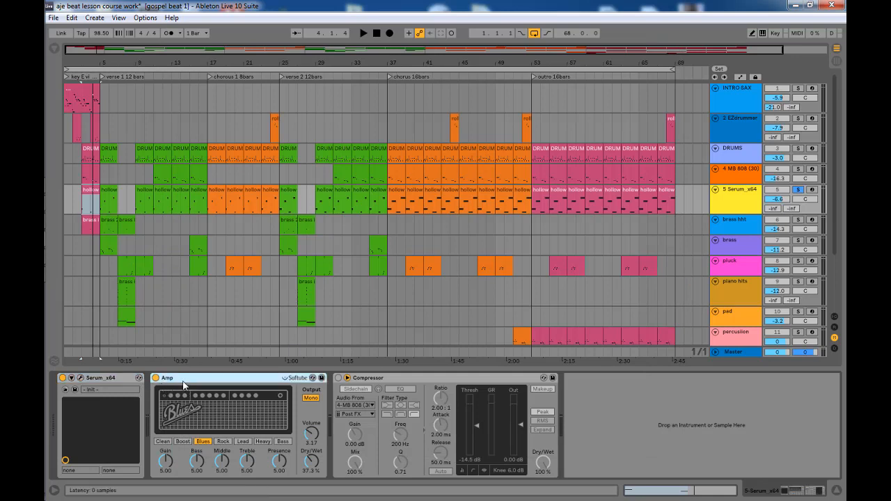
click(388, 381)
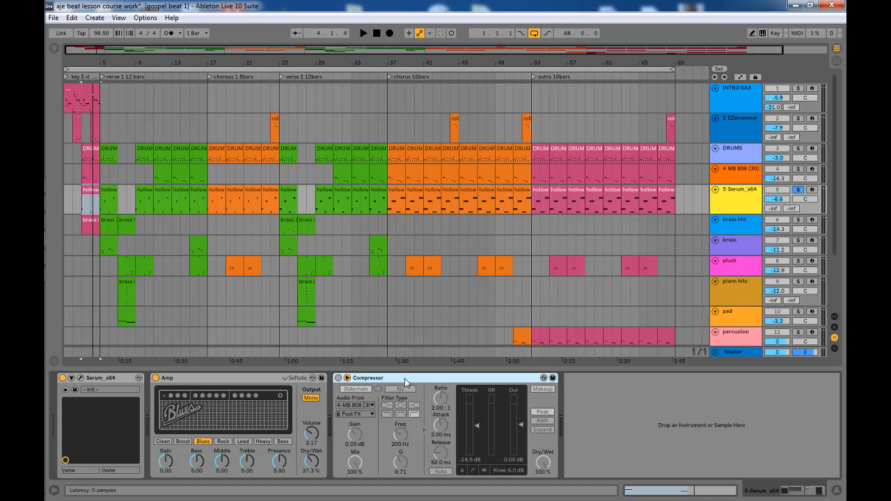
- Delete the Compressor from the 5 Serum_x64 track and play the soloed hollow bass clip at bar 3 without it
key(Delete)
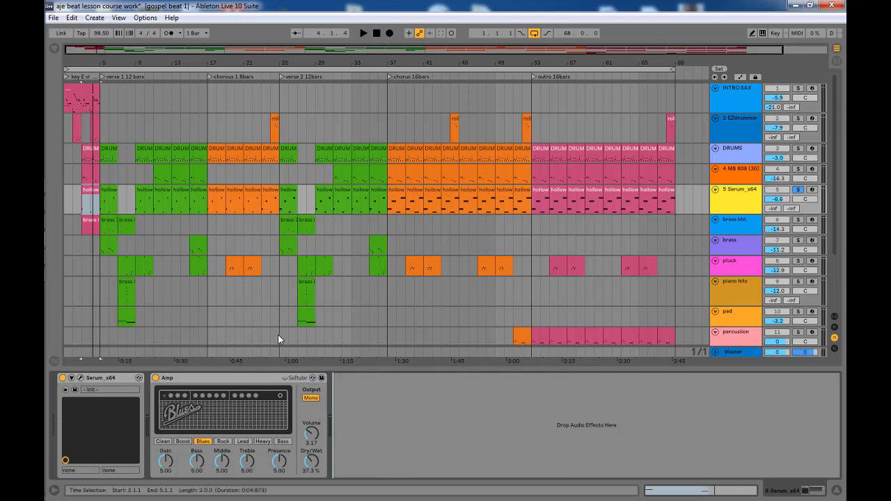
click(88, 193)
key(space)
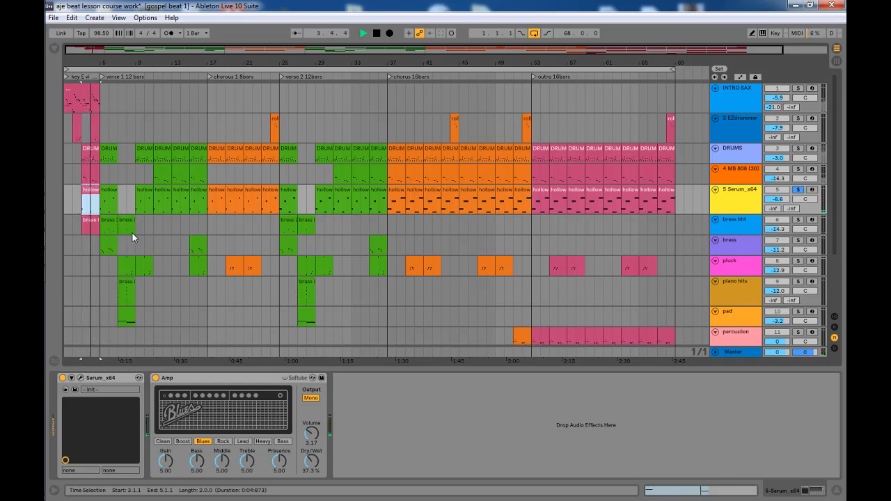
key(space)
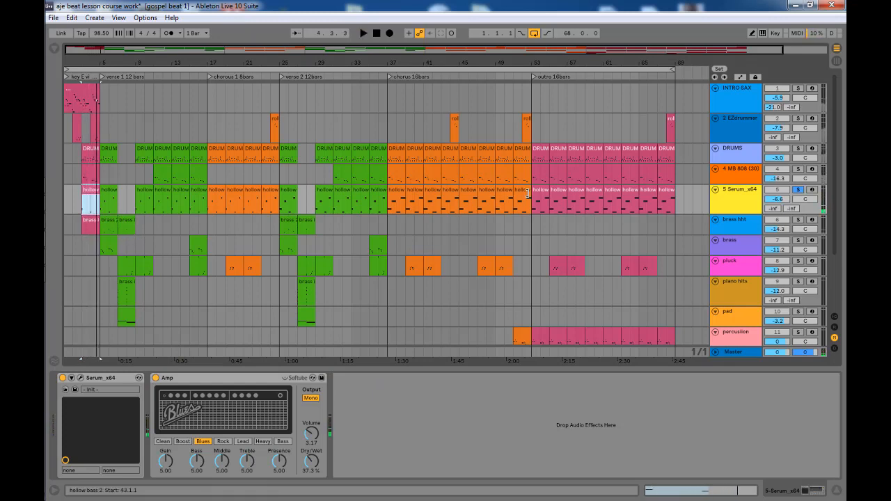
click(733, 197)
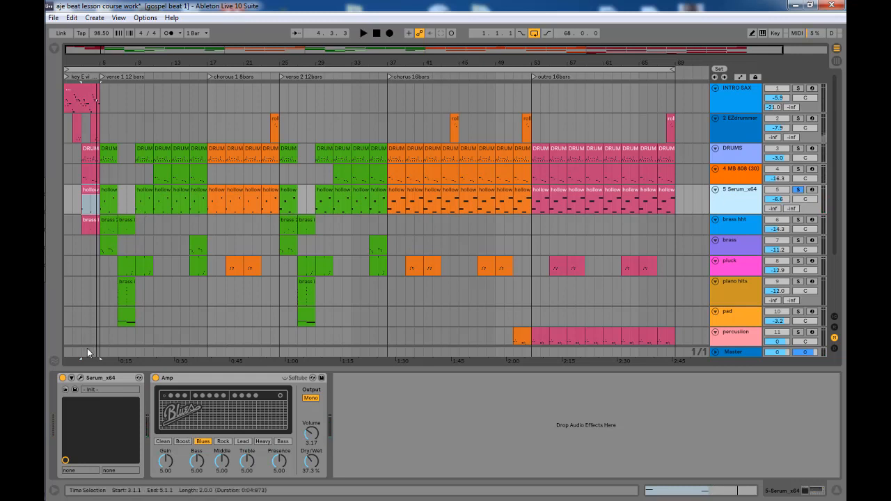
click(93, 190)
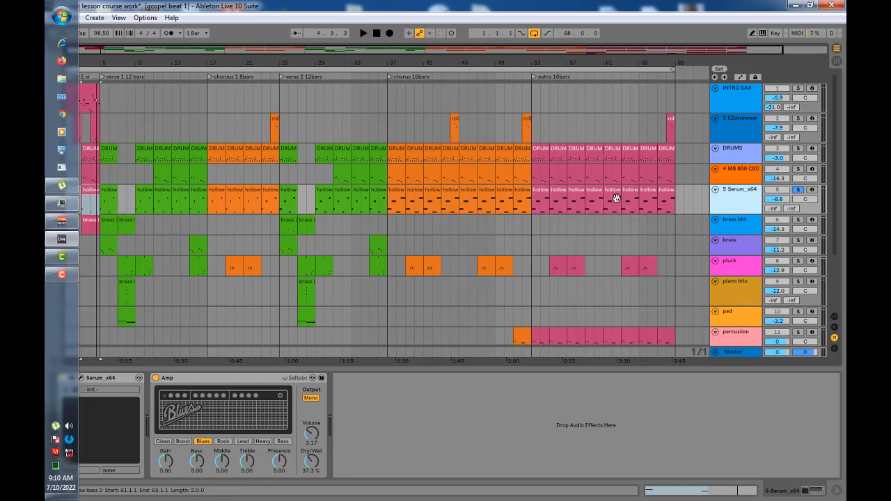
- Solo the brass hht track, play its part at bar 3 with and without the MIDI notes in view, and close the clip
click(738, 229)
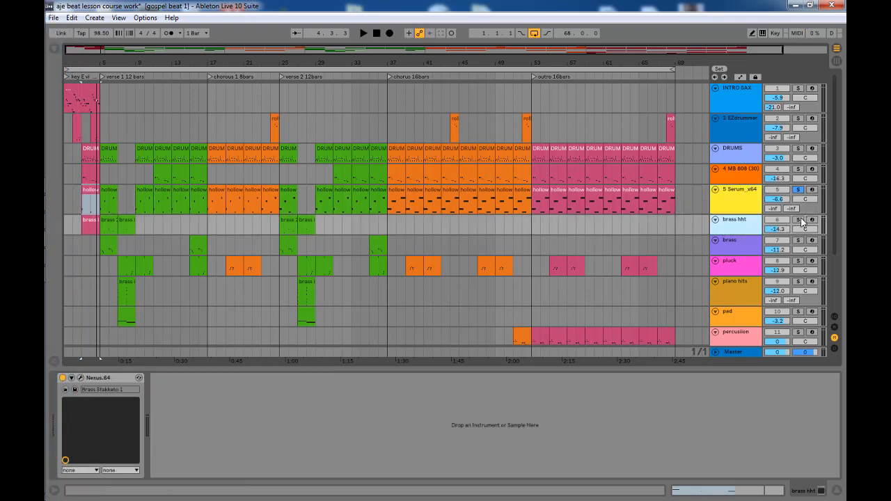
click(799, 220)
key(space)
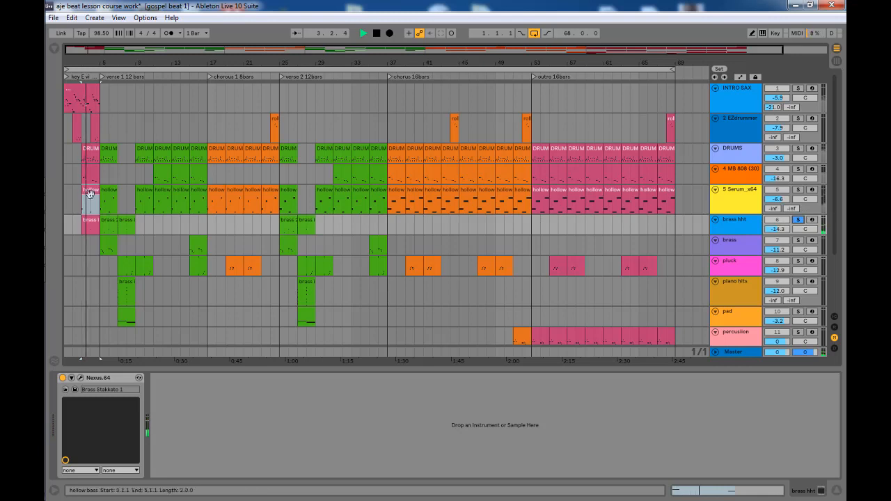
key(space)
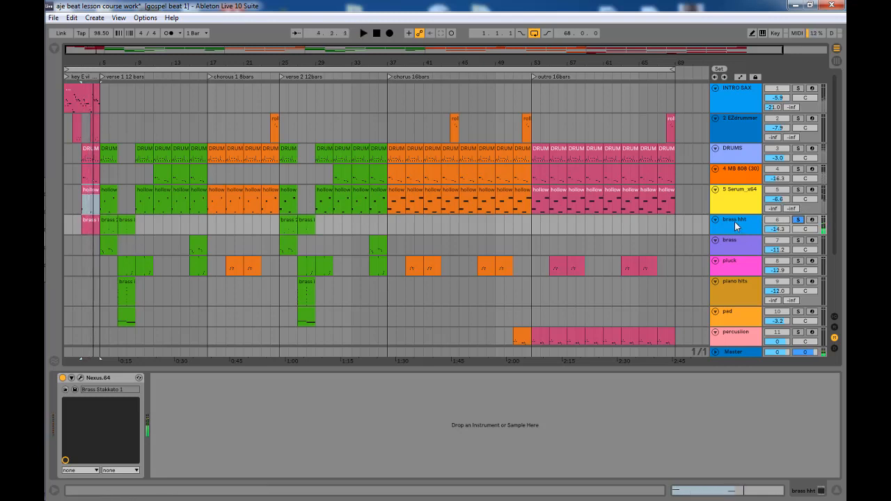
double_click(89, 224)
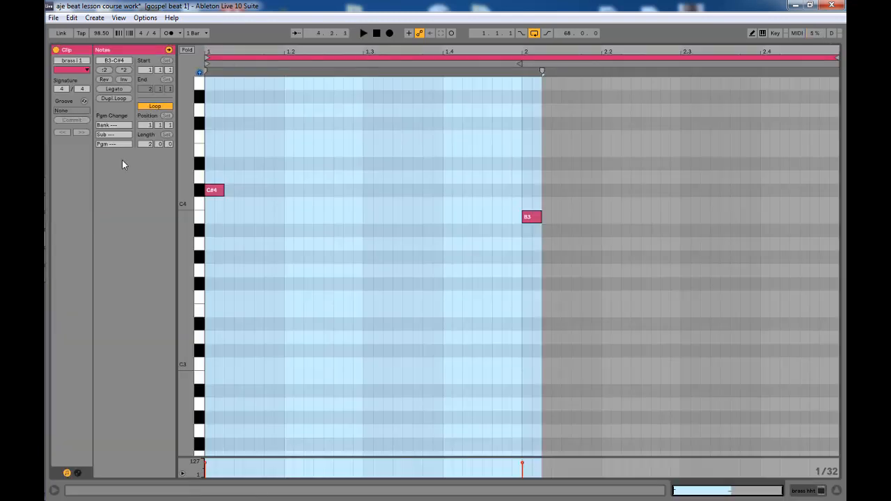
key(space)
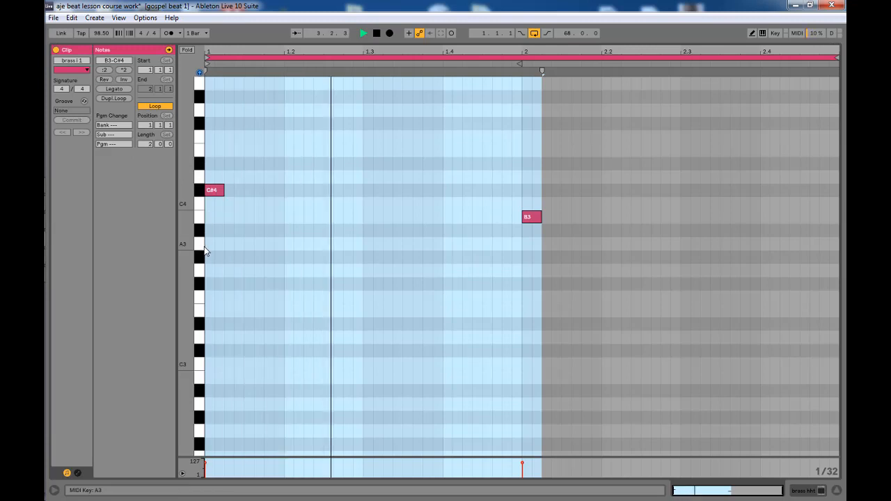
key(space)
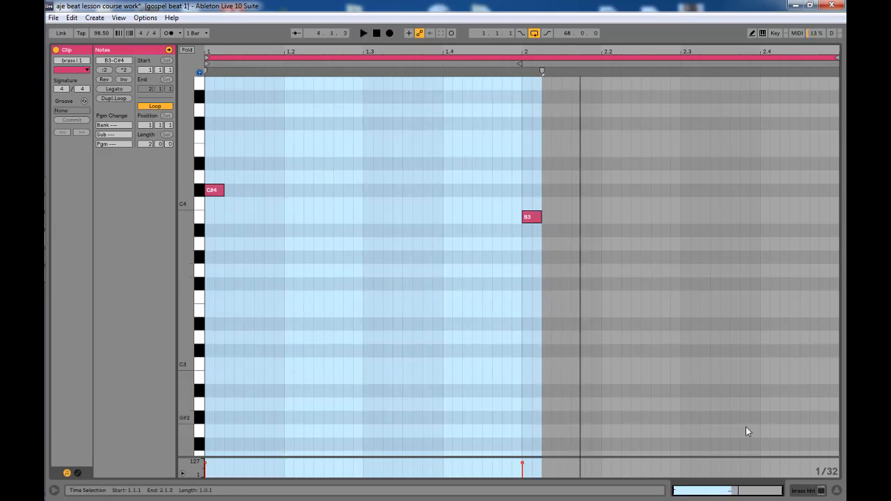
click(837, 494)
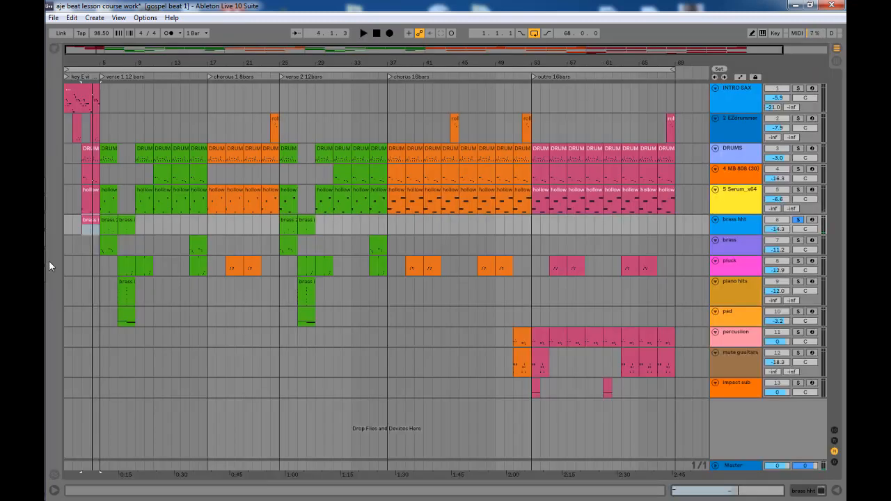
- Examine the Nexus category and preset used for the brass hht track in the plugin window, and close it
double_click(742, 225)
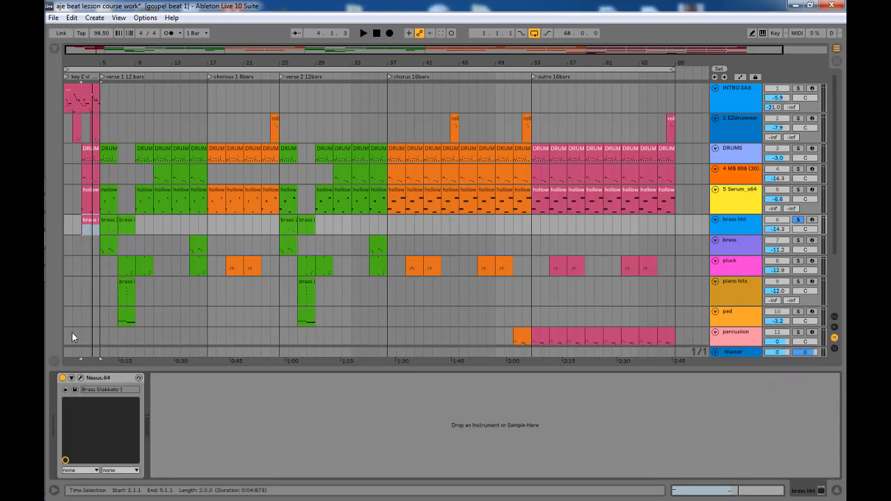
click(80, 378)
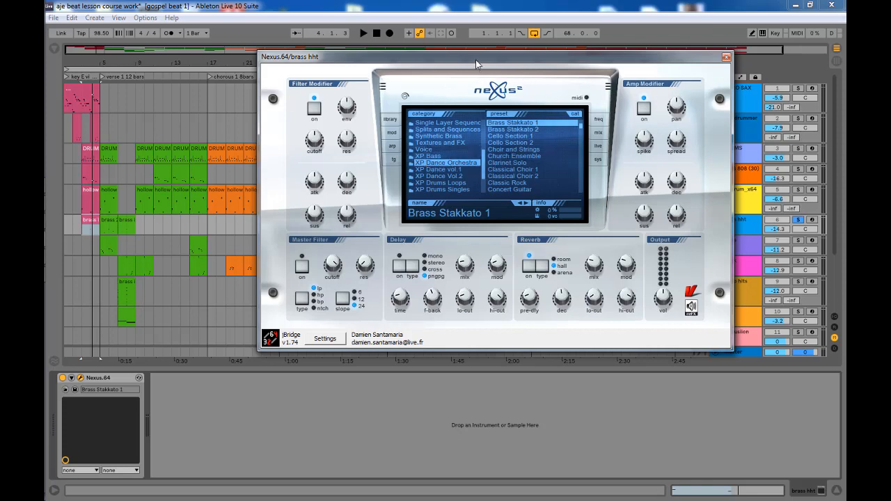
mouse_move(483, 162)
mouse_down()
mouse_move(483, 136)
mouse_move(483, 167)
mouse_up()
click(726, 58)
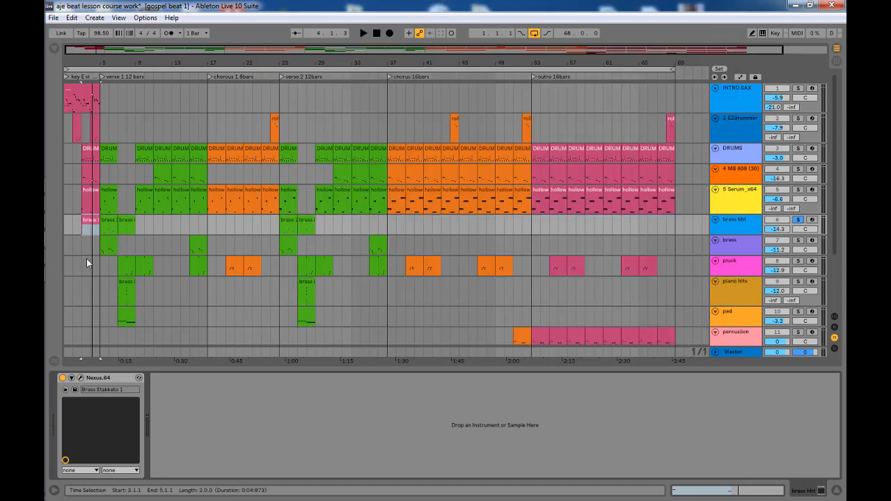
- Play the full mix through the end of the intro and place the insert marker at bar 5, where verse 1 starts
key(space)
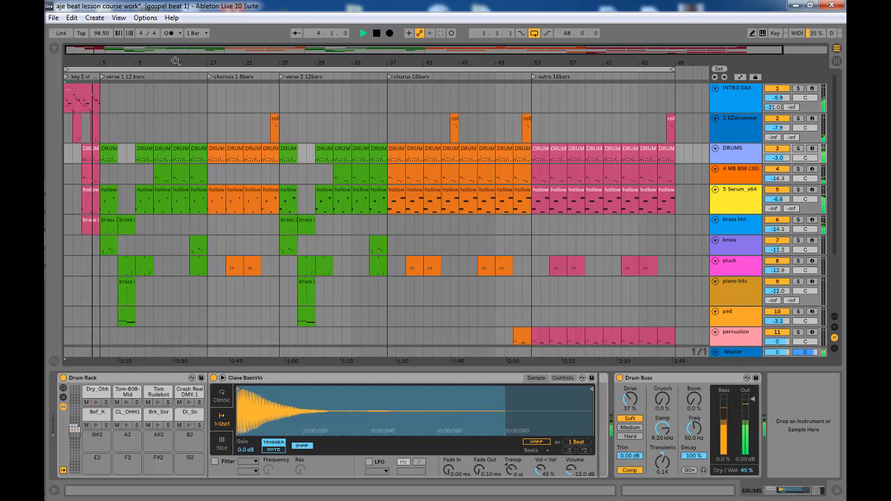
key(space)
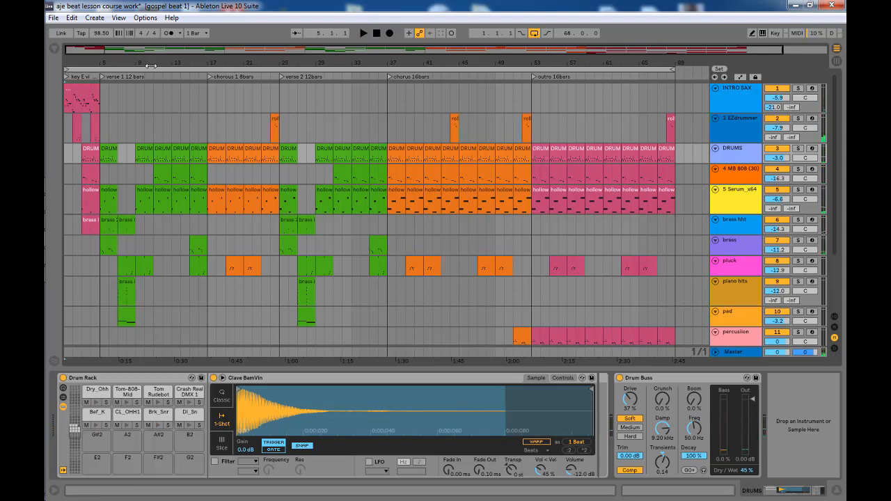
drag(152, 62, 151, 89)
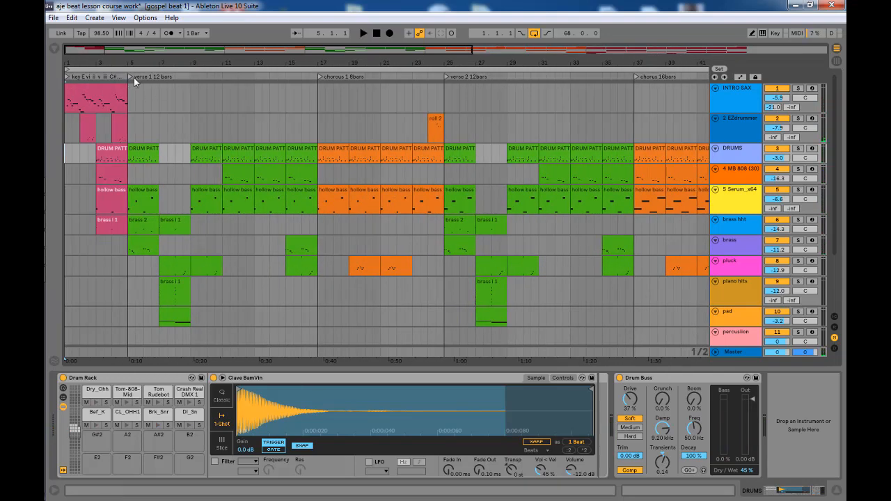
click(128, 117)
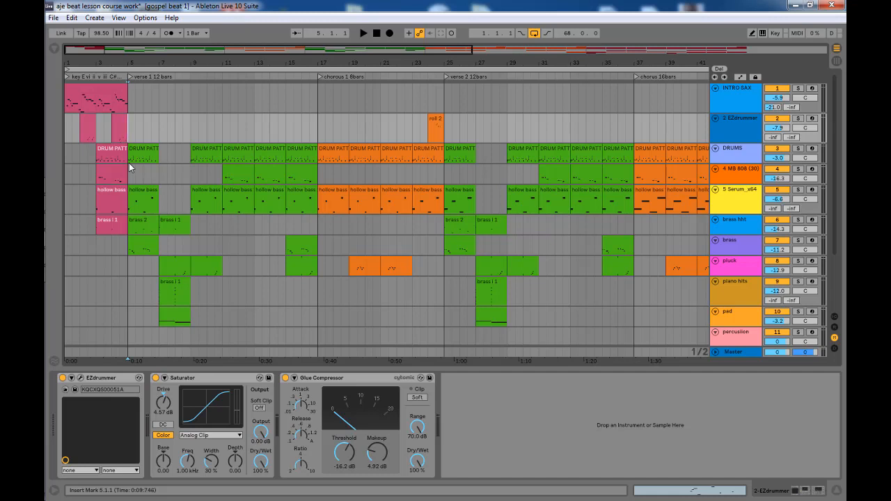
scroll(163, 231, down, 1)
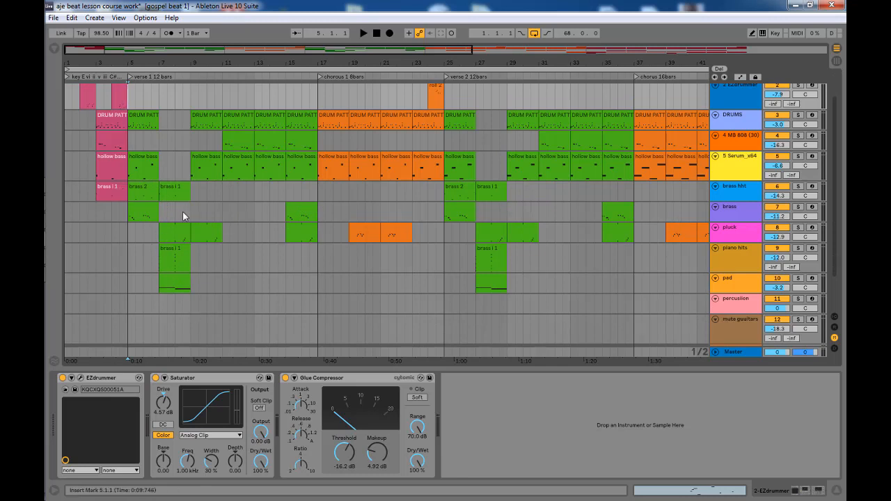
- Solo the brass track, play its clip at bar 5 with the MIDI notes in view, and close the clip
click(142, 208)
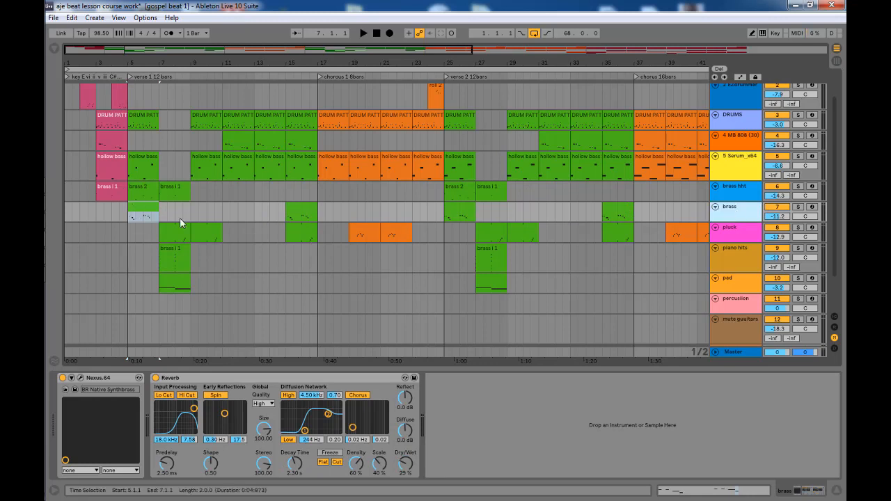
click(799, 208)
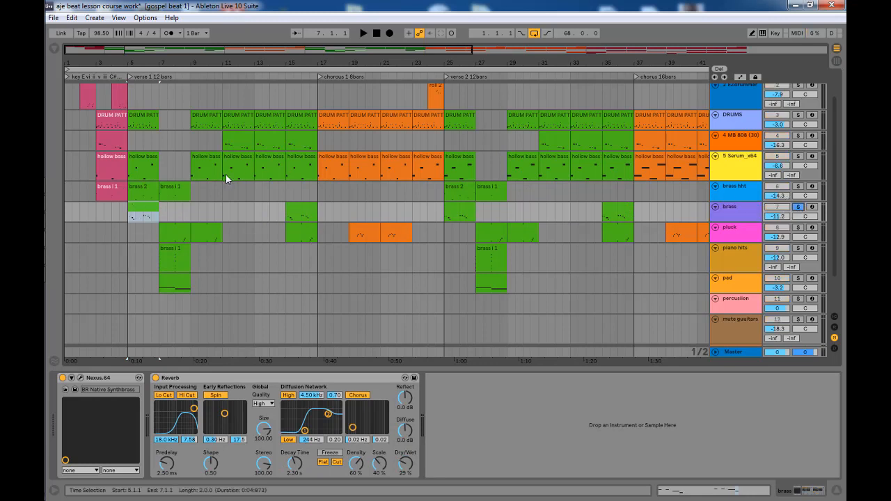
double_click(147, 219)
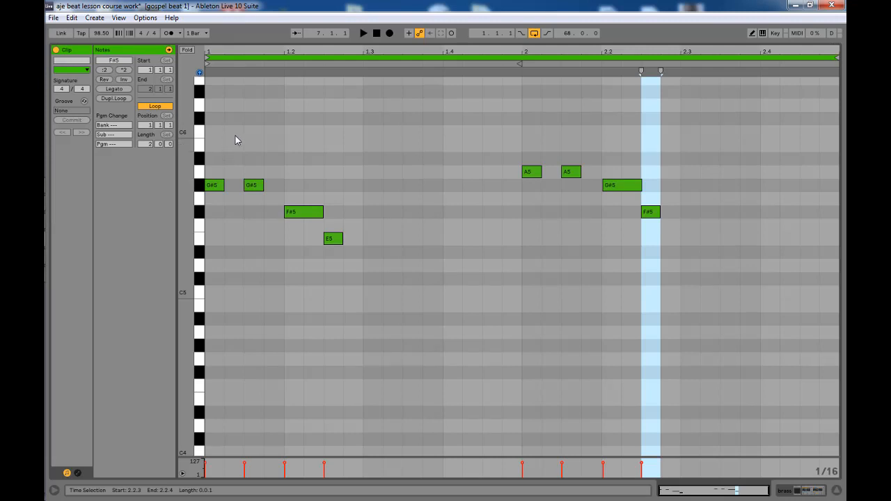
key(space)
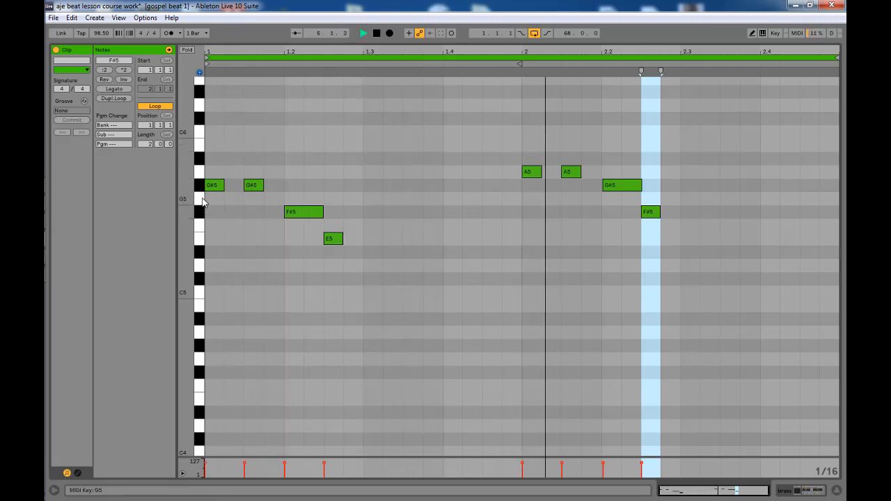
key(space)
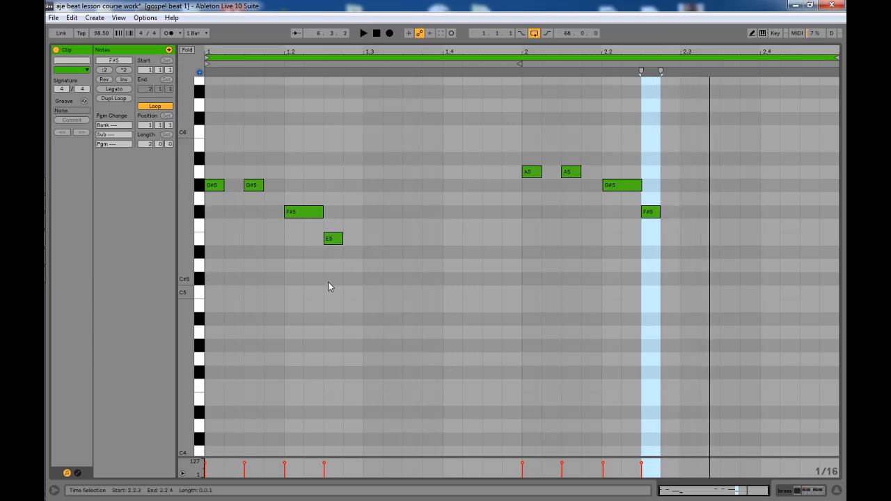
click(837, 491)
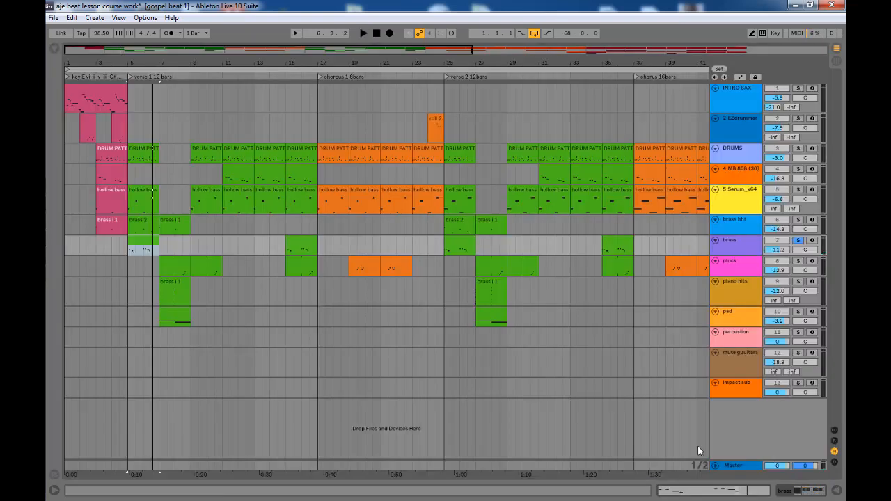
- Show the brass track's devices, examine its Nexus preset in the plugin window, and close the window
double_click(737, 245)
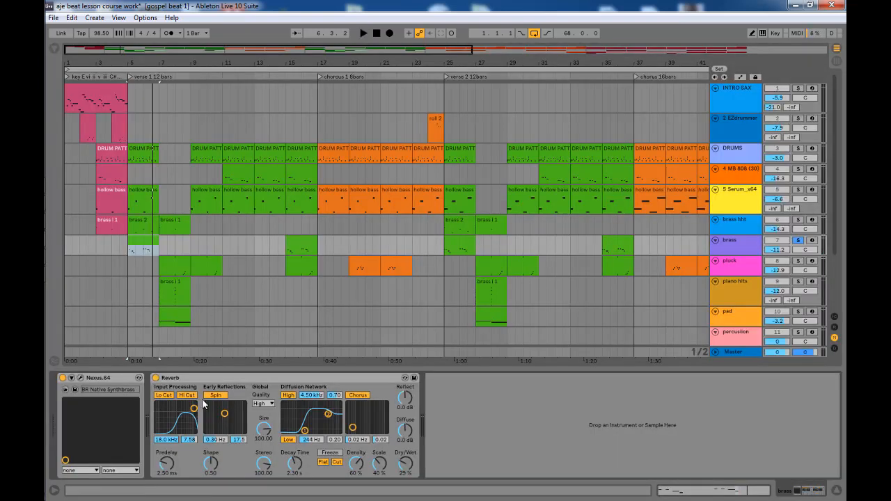
click(90, 381)
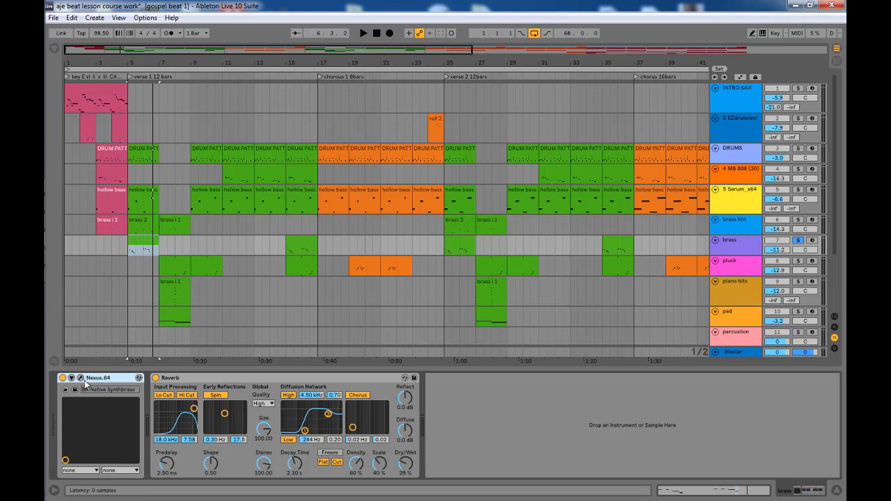
click(81, 379)
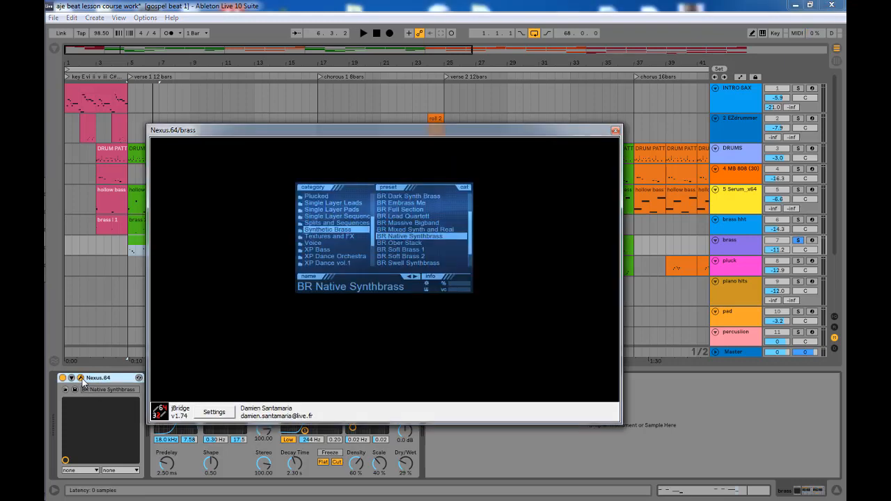
drag(311, 135, 312, 108)
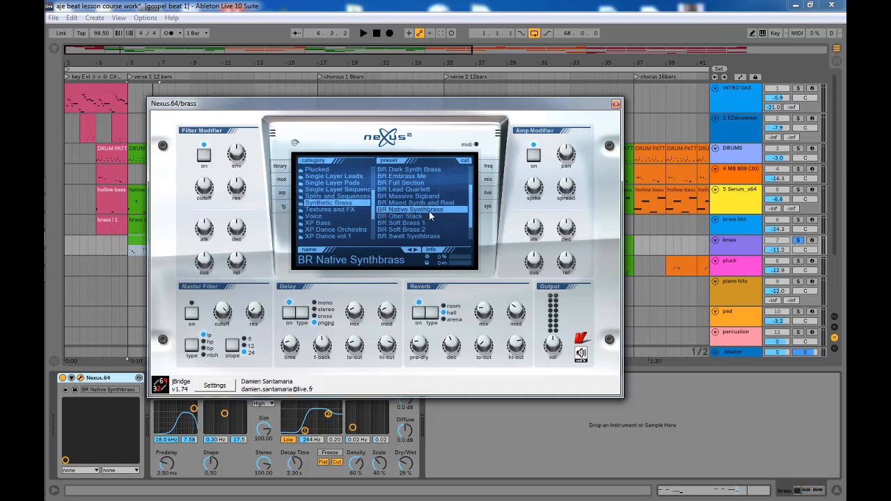
click(615, 105)
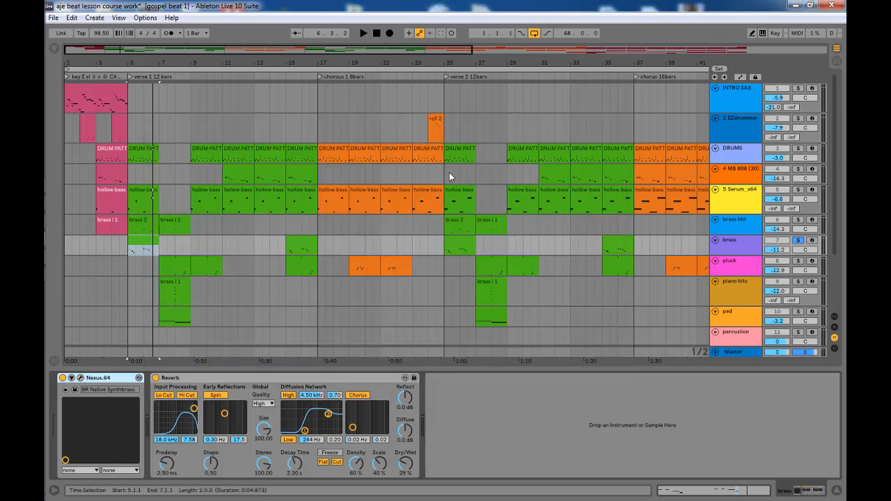
- Inspect the Reverb effect on the brass track while playing the soloed brass clip at bar 5
click(229, 380)
key(space)
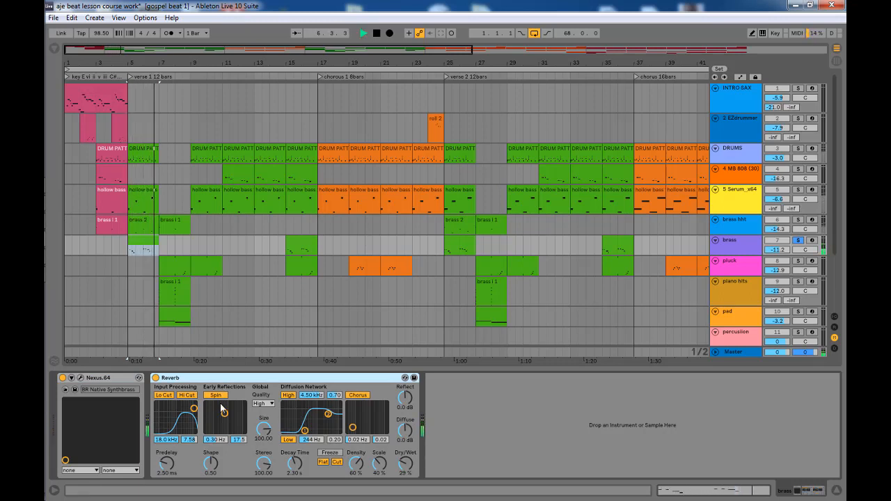
key(space)
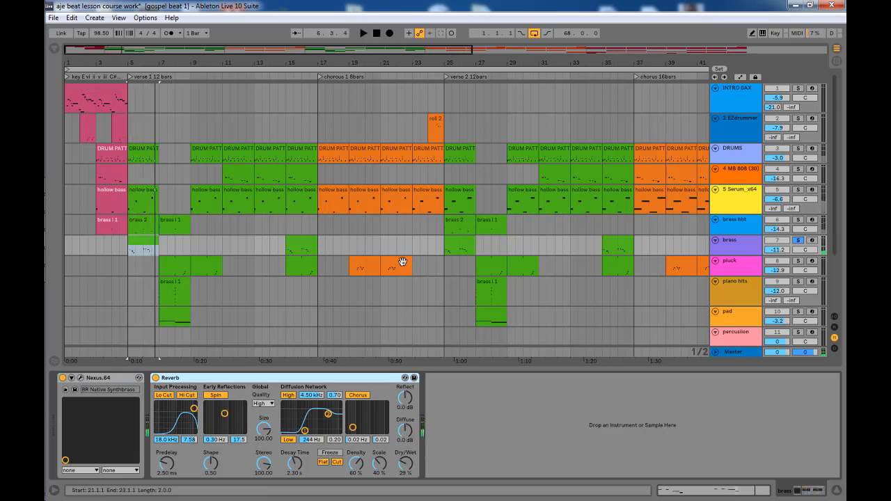
- Solo the pluck track and open its bar 7 clip to view the MIDI notes
click(732, 265)
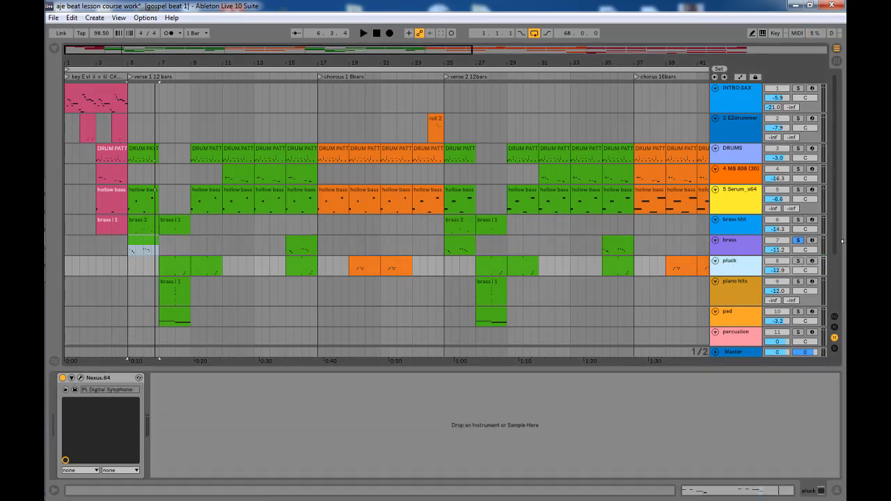
click(800, 262)
click(800, 262)
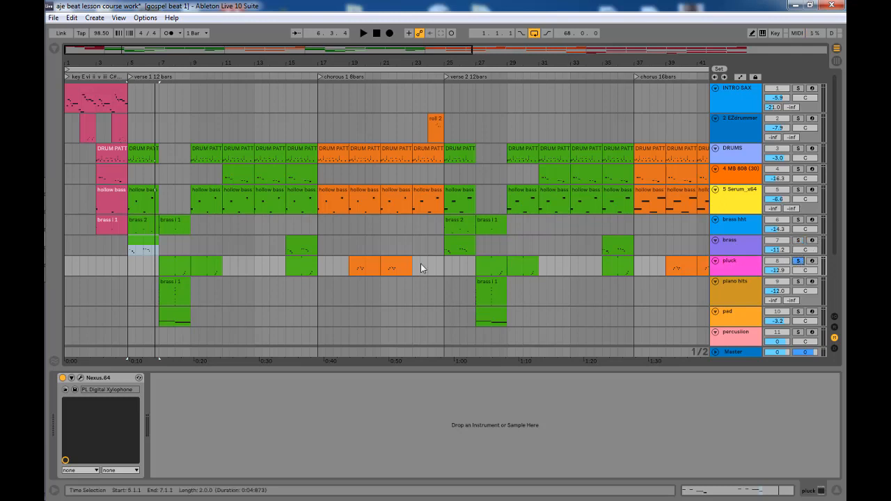
click(180, 263)
double_click(181, 263)
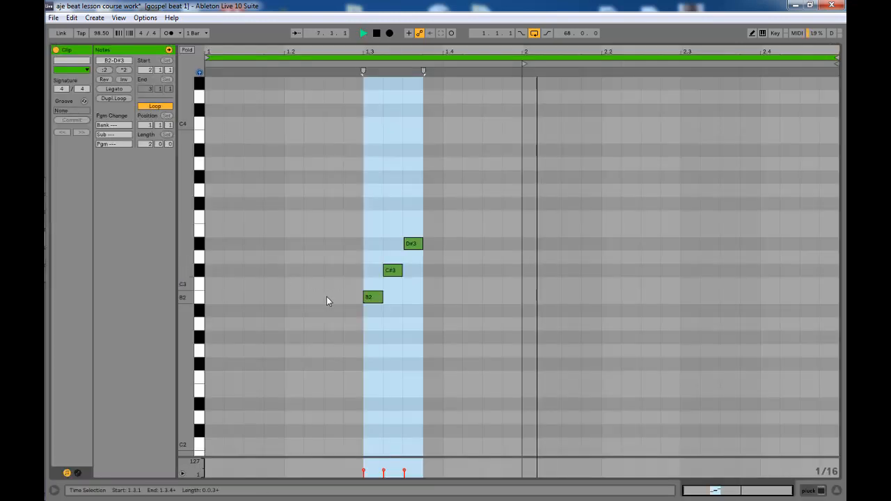
- Play the soloed pluck clip with its MIDI notes in view, and close the clip
click(324, 331)
key(space)
key(space)
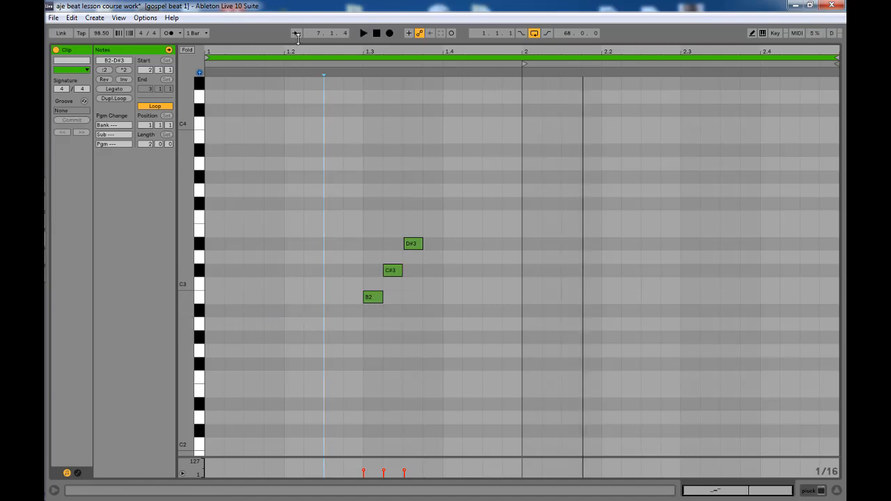
click(261, 63)
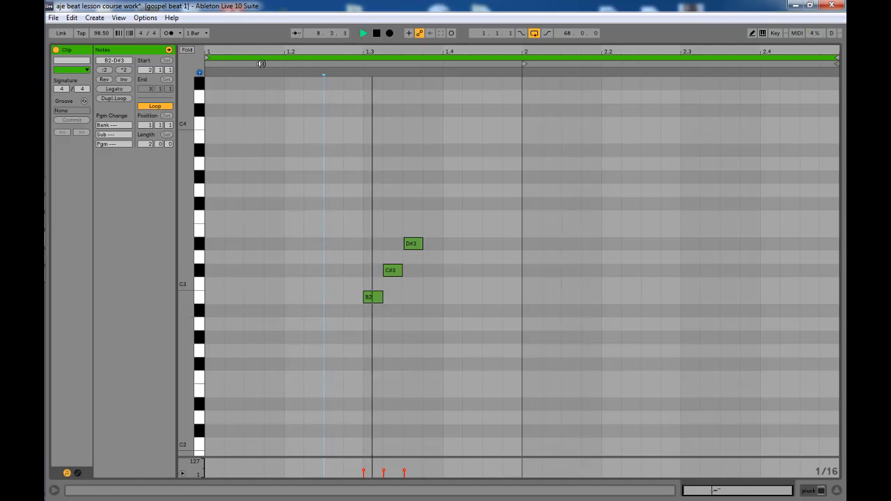
key(space)
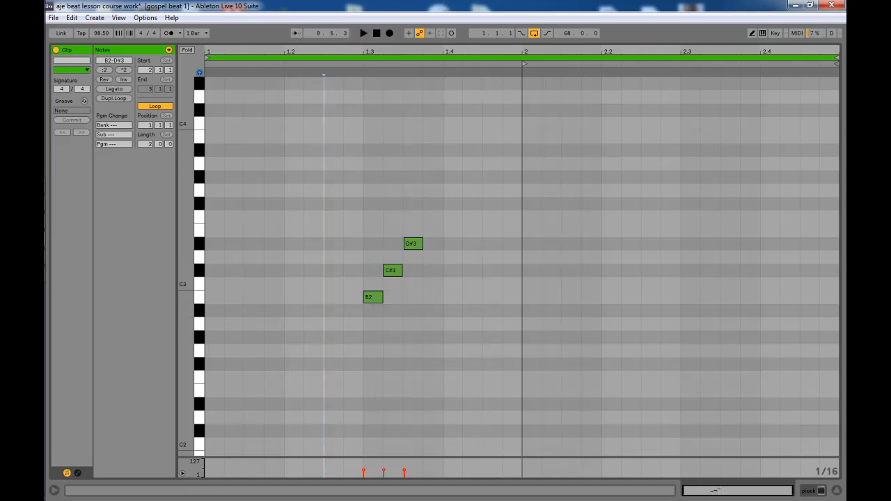
click(836, 491)
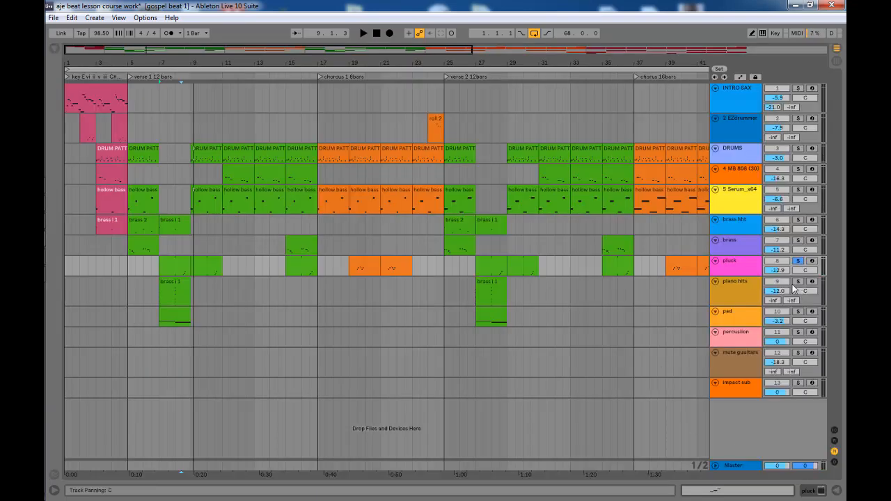
- Show the pluck track's devices, examine its Nexus preset in the plugin window, and close the window
double_click(717, 268)
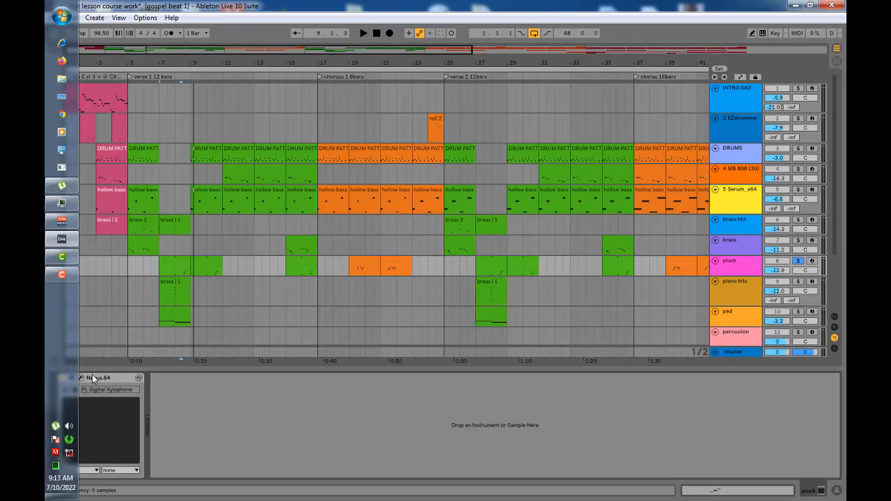
click(84, 380)
click(82, 378)
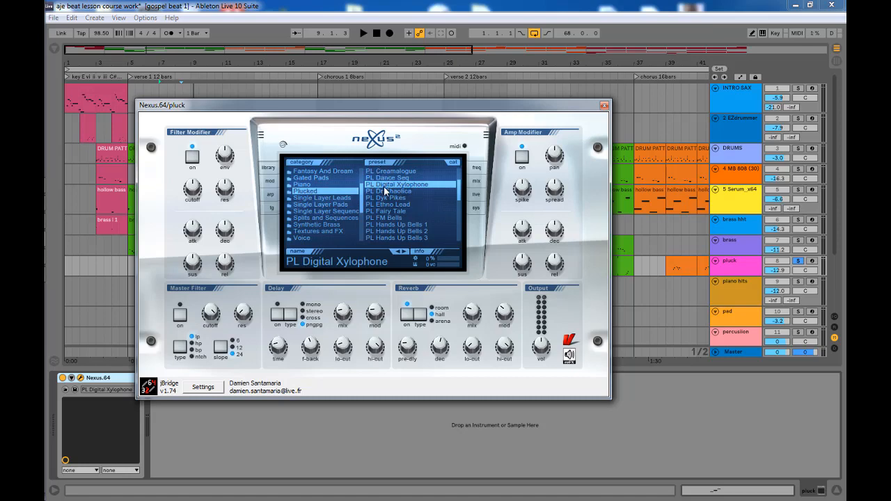
click(605, 105)
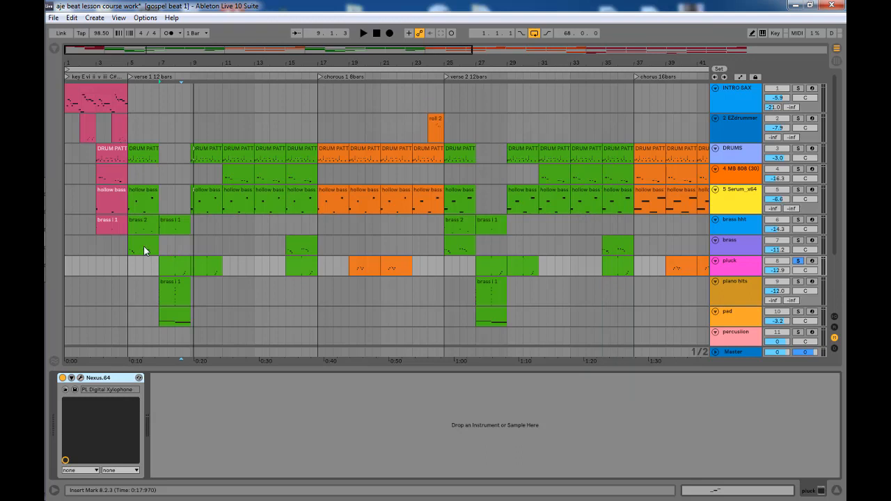
click(183, 266)
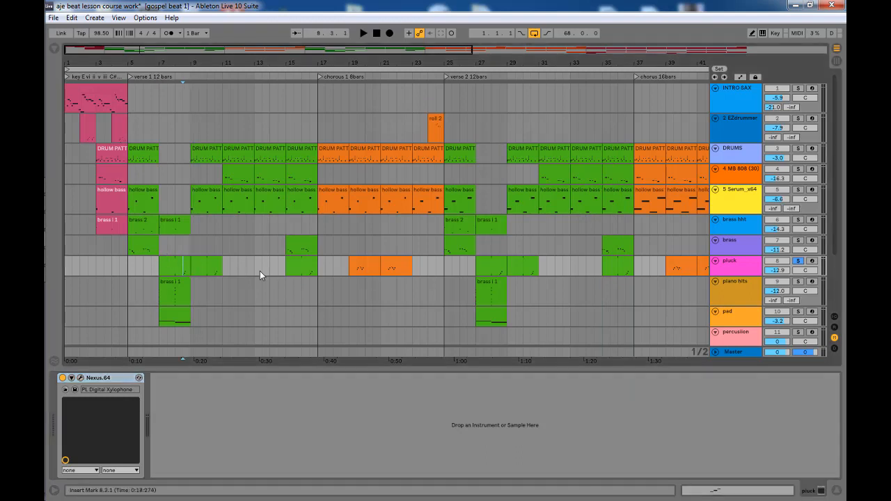
- Solo the piano hits track, play its clip at bar 7 with the MIDI notes in view, and close the clip
click(173, 283)
click(737, 290)
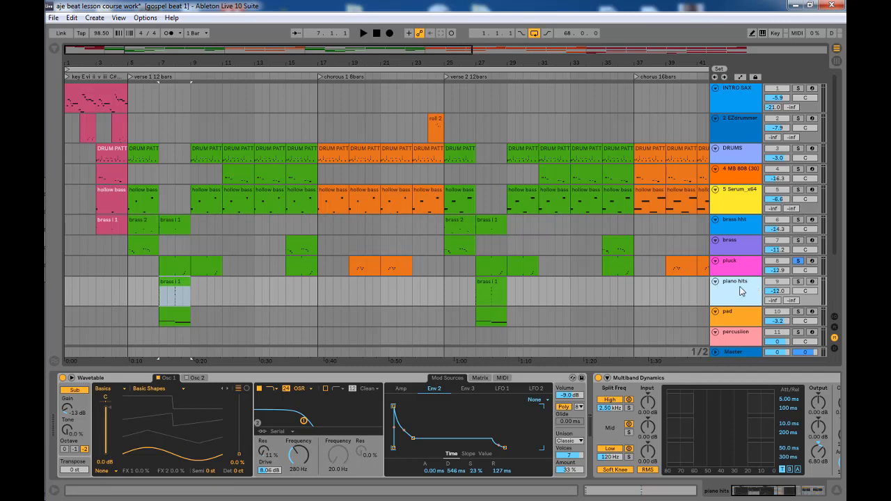
click(174, 296)
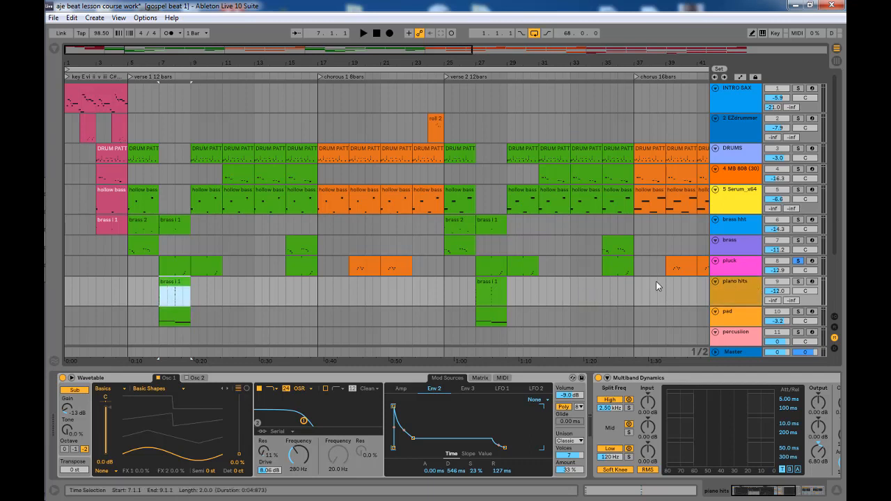
click(799, 281)
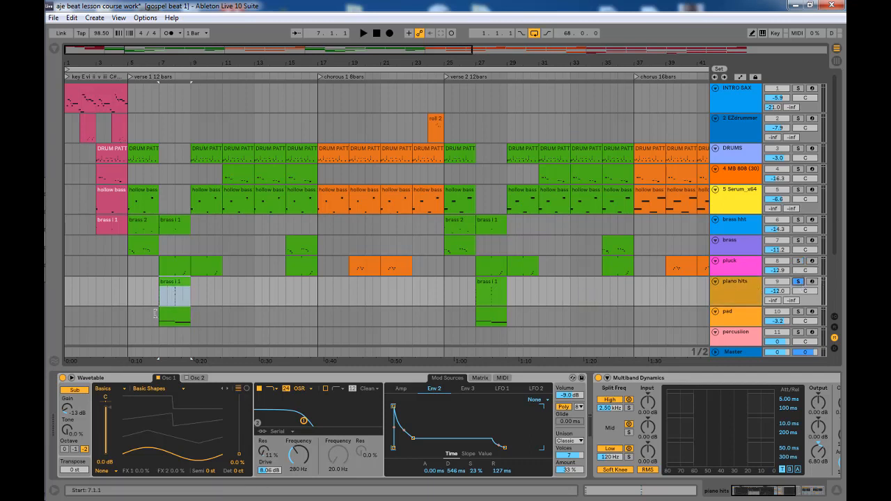
click(174, 284)
double_click(173, 288)
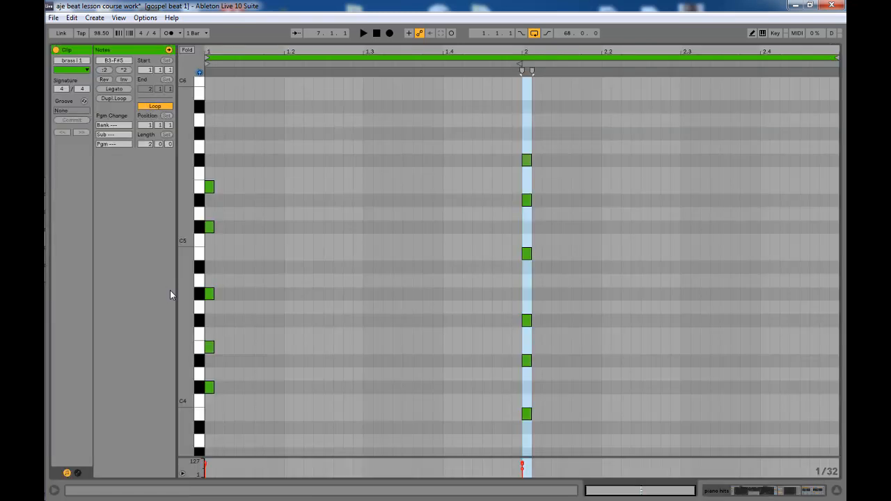
key(space)
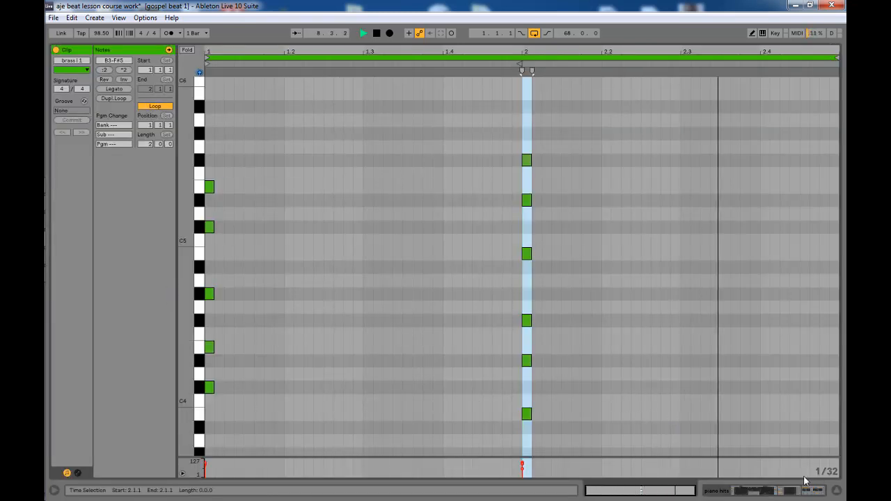
click(837, 491)
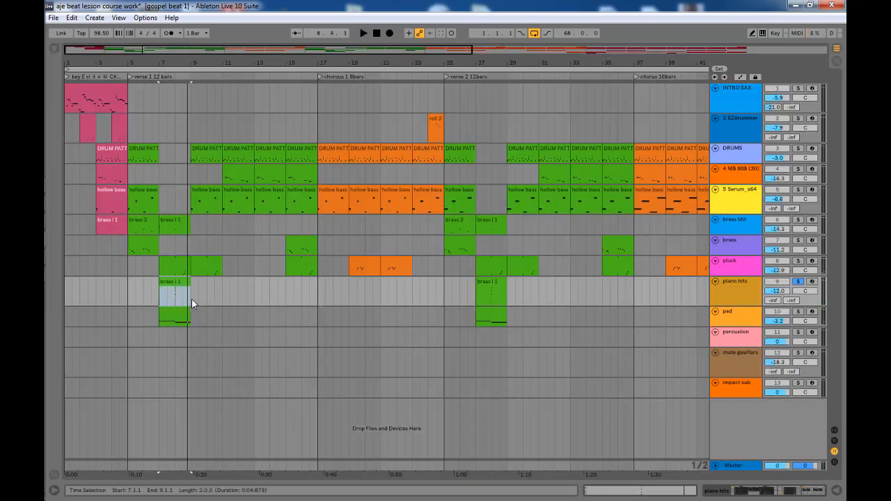
- Show the piano hits track's devices and inspect Wavetable's filter circuit options, Amp envelope and Env 2 envelope
double_click(719, 290)
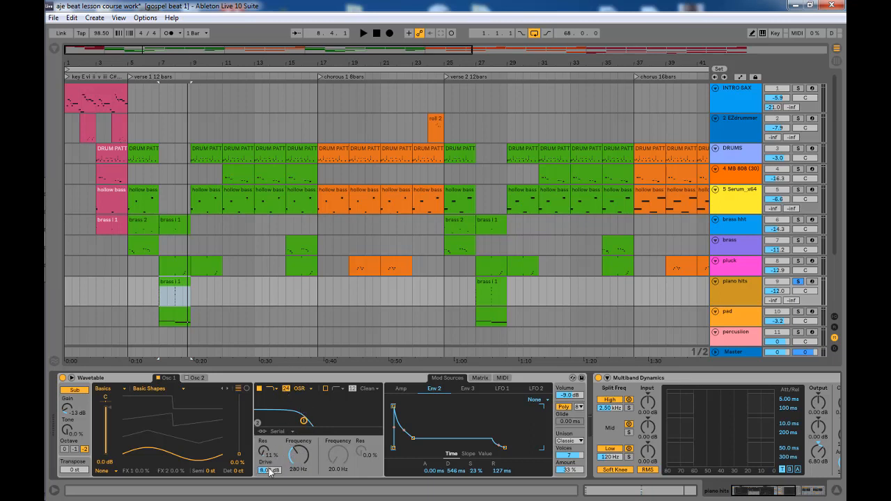
click(297, 390)
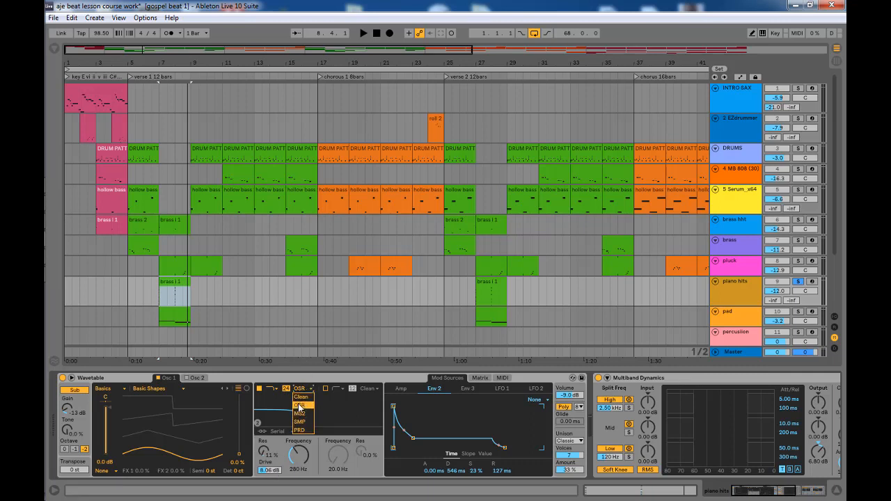
click(300, 390)
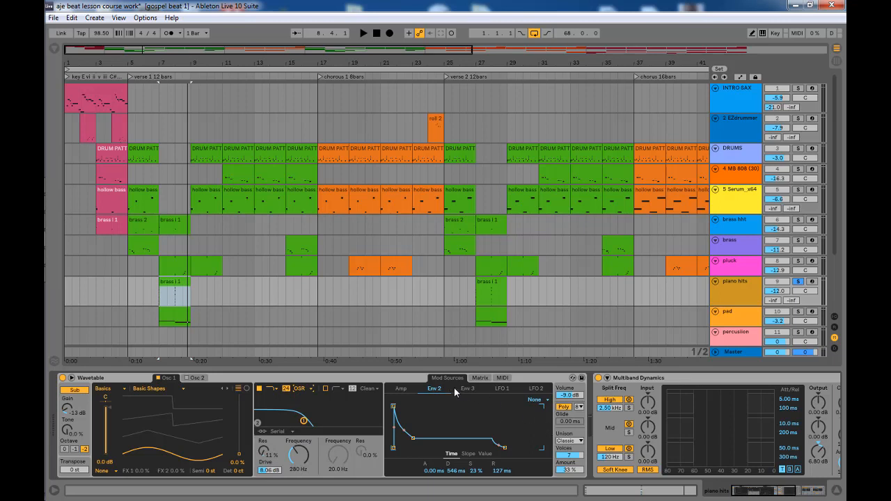
click(401, 388)
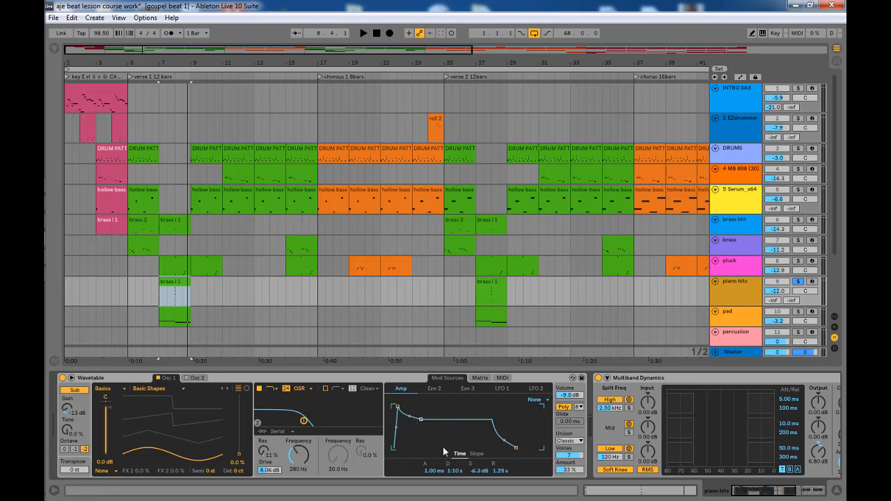
click(433, 389)
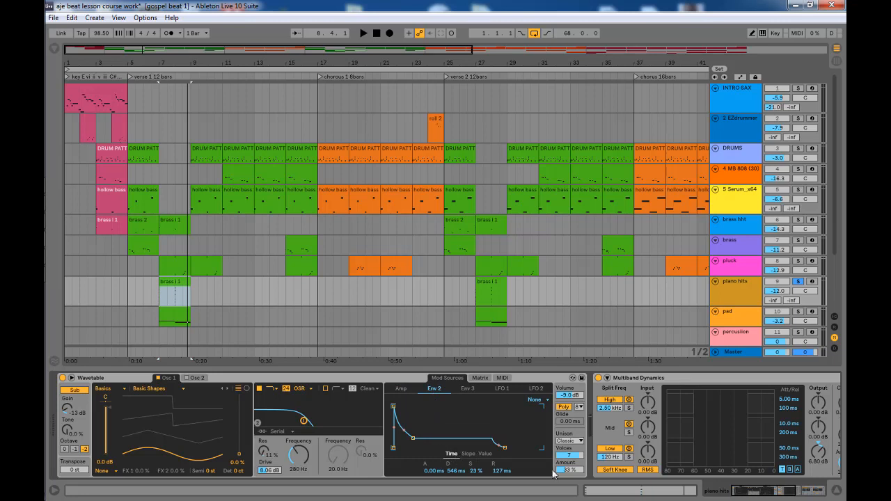
- Inspect the Multiband Dynamics and Reverb effects that follow Wavetable on the piano hits track
click(628, 380)
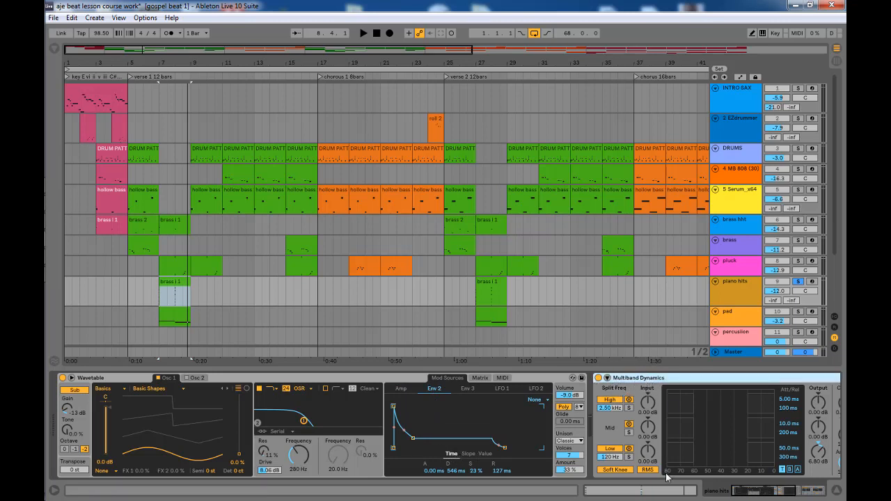
click(752, 496)
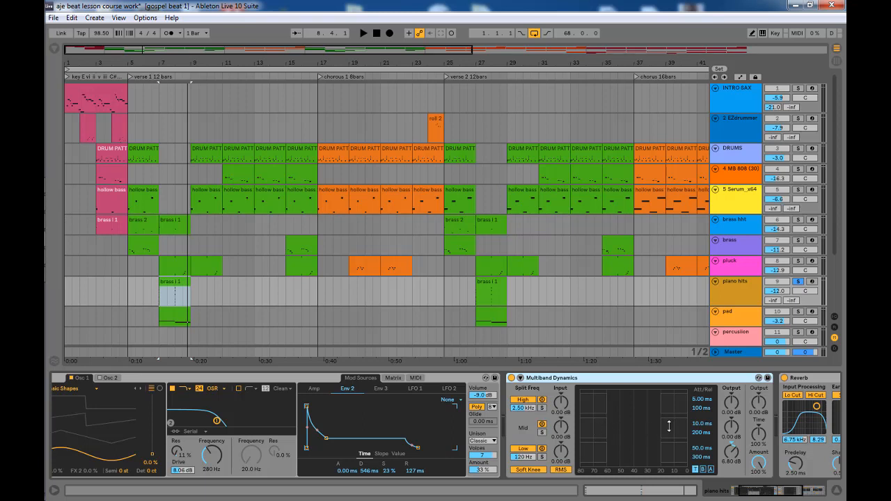
click(174, 291)
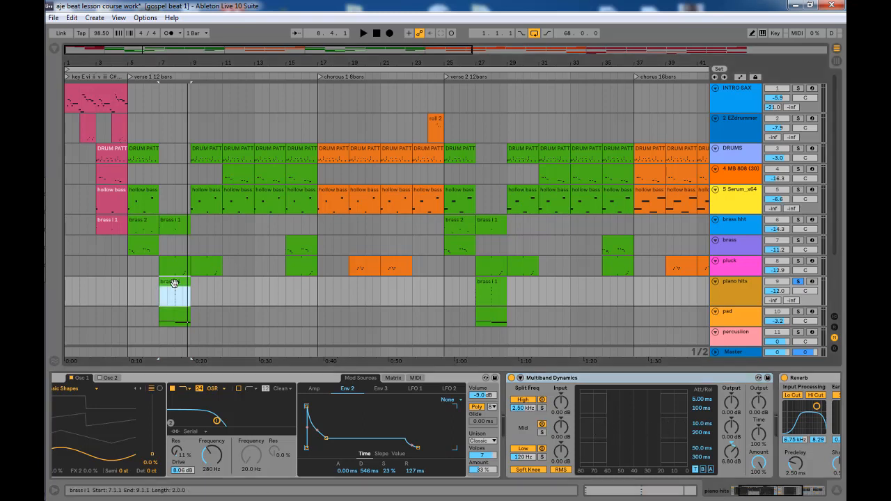
mouse_move(766, 491)
mouse_down()
mouse_move(802, 494)
mouse_move(769, 494)
mouse_up()
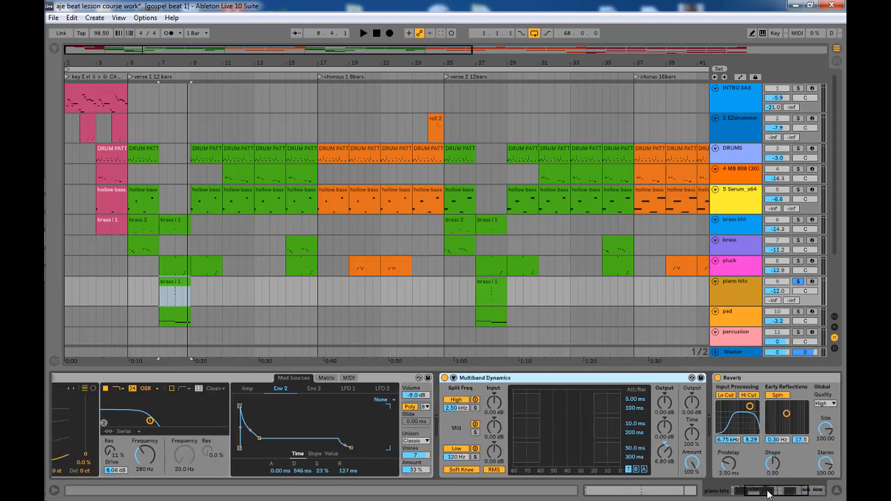
- Play the soloed piano hits clip from bar 7 with its effects in view, and stop playback
click(167, 284)
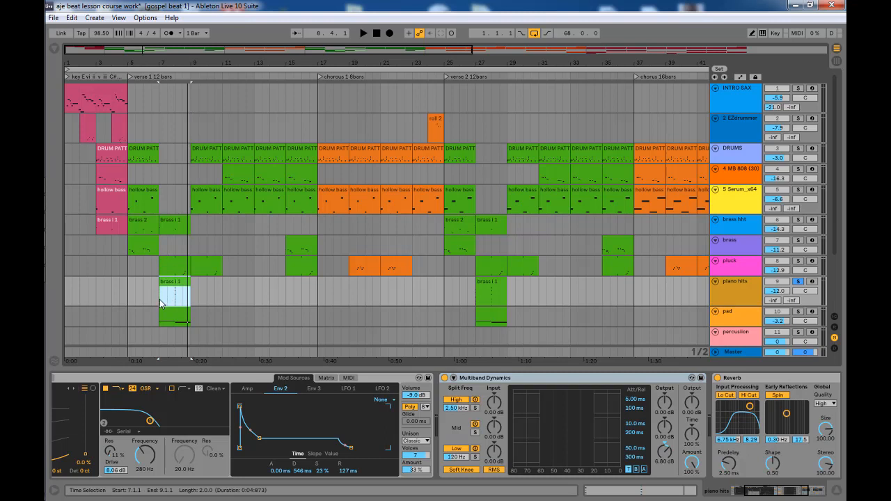
click(161, 299)
key(space)
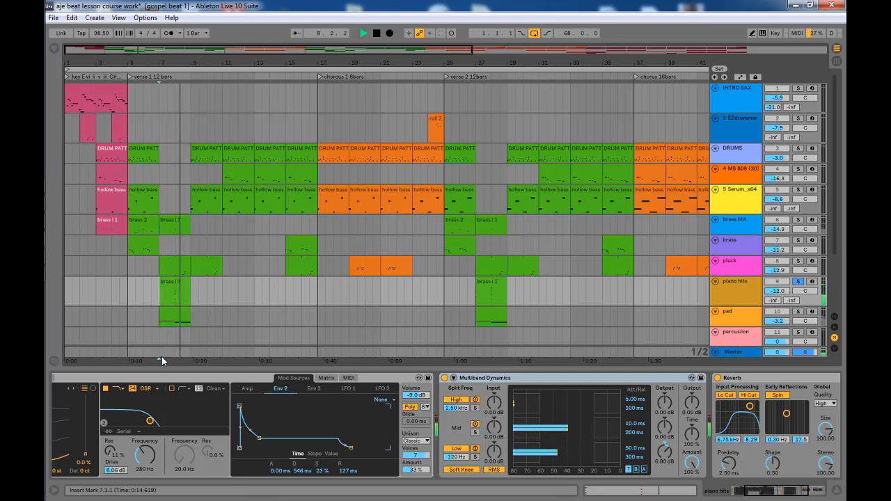
key(space)
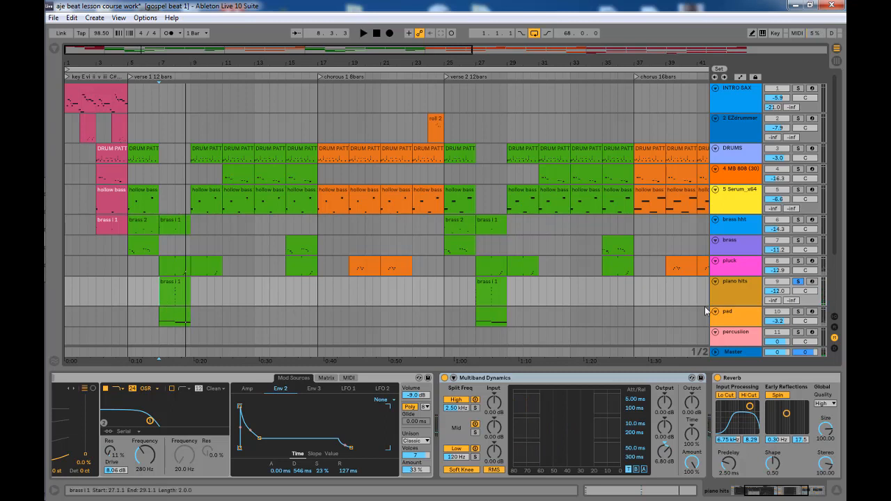
- Solo the pad track and examine its Xpand!2 patch in the plugin window, closing the window when done
scroll(338, 277, down, 1)
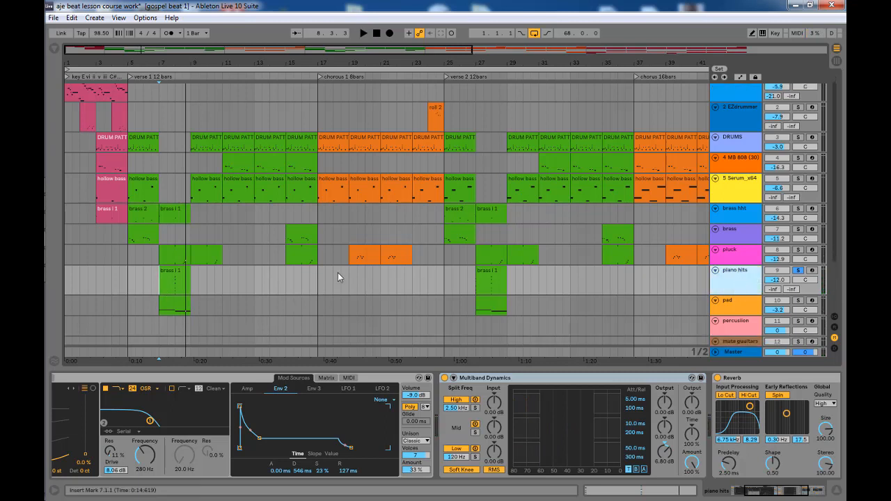
click(733, 308)
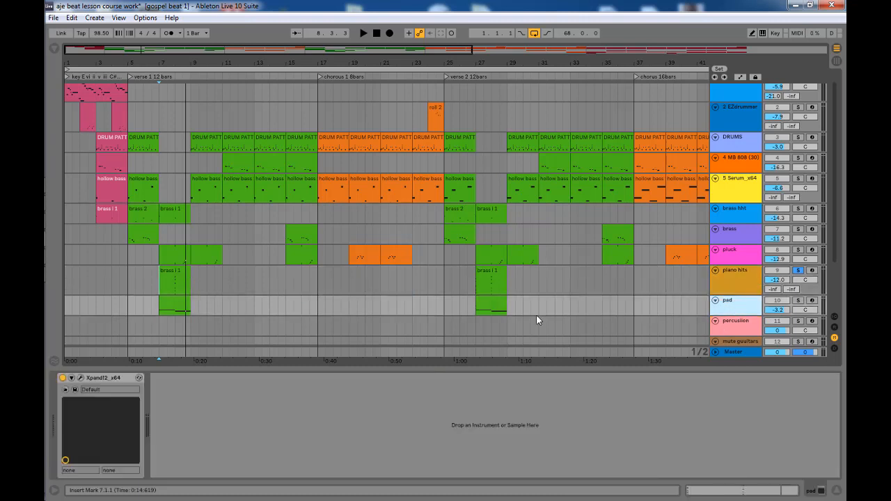
click(799, 301)
click(80, 377)
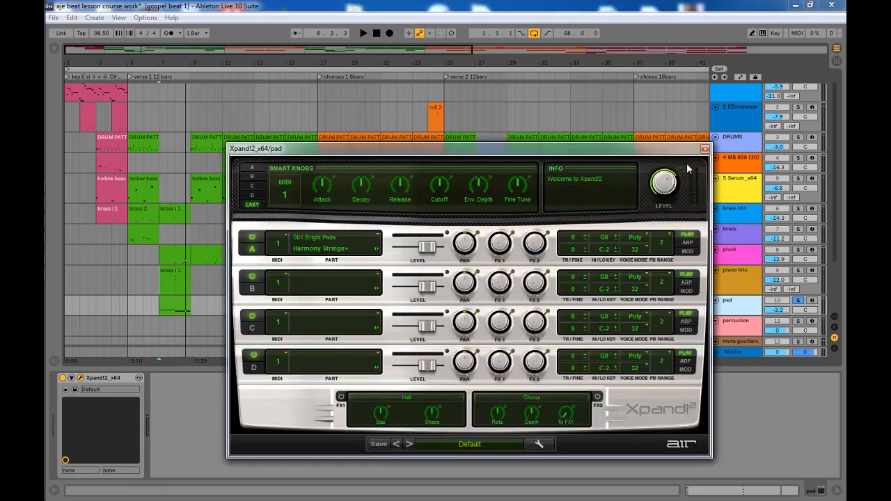
click(705, 149)
- Open the pad track's clip at bar 7 to view its MIDI notes
scroll(182, 269, down, 2)
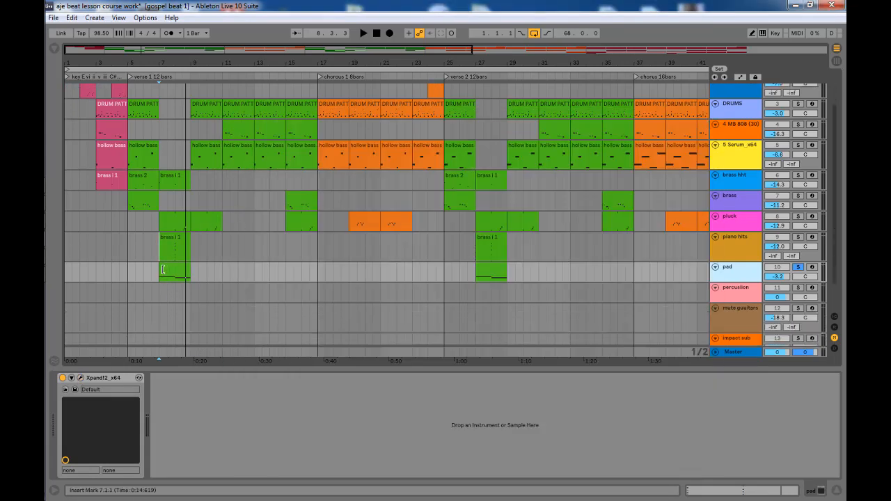
click(181, 270)
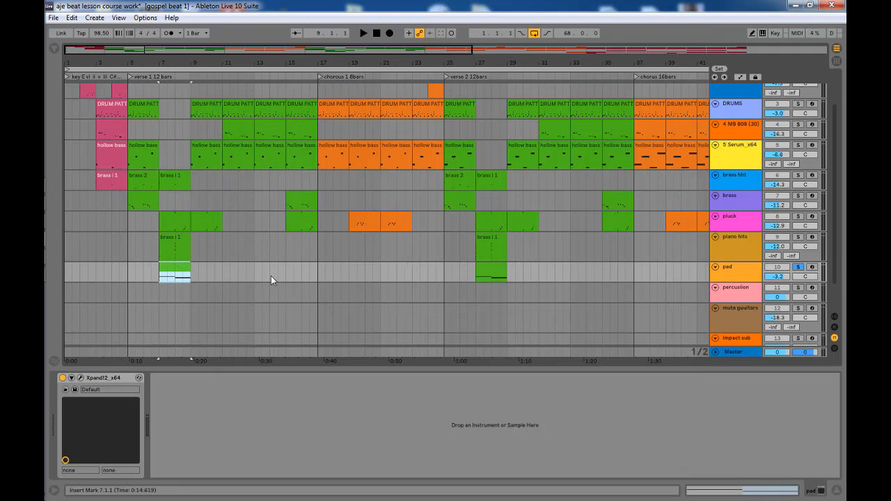
double_click(167, 268)
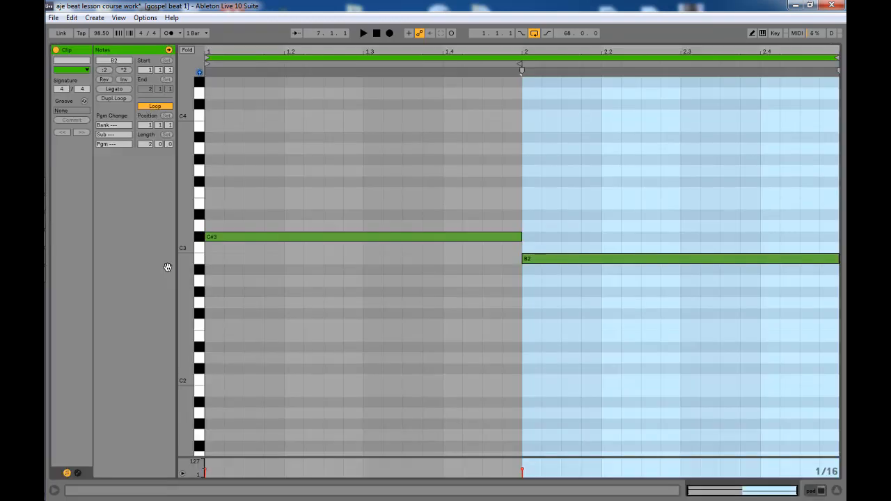
- Play the soloed pad clip with its MIDI notes in view, stop playback, and return to the arrangement
key(space)
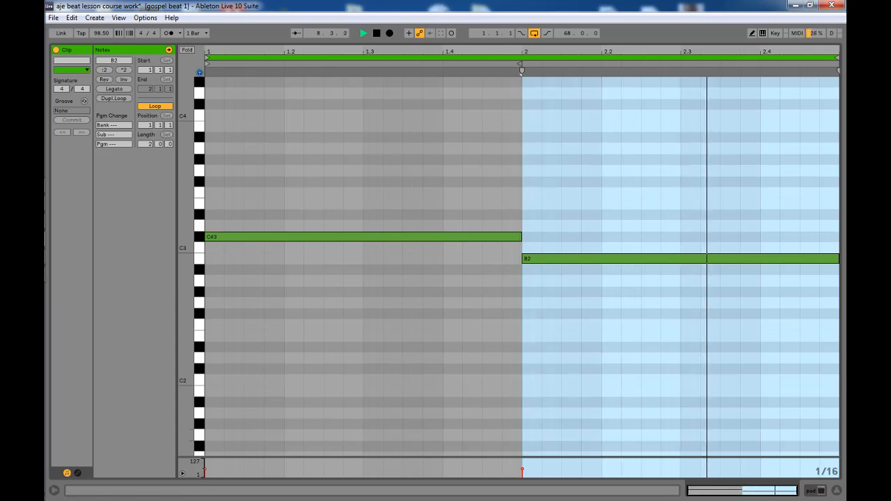
key(space)
click(837, 490)
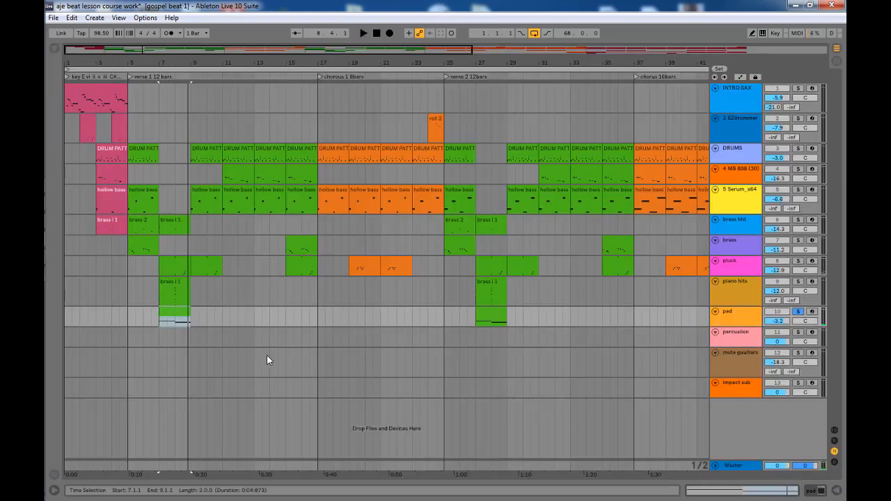
- Examine the pad track's Xpand!2 sound, locating Harmony Strings+ in the 001 Bright Pads category, and close the plugin window
double_click(737, 315)
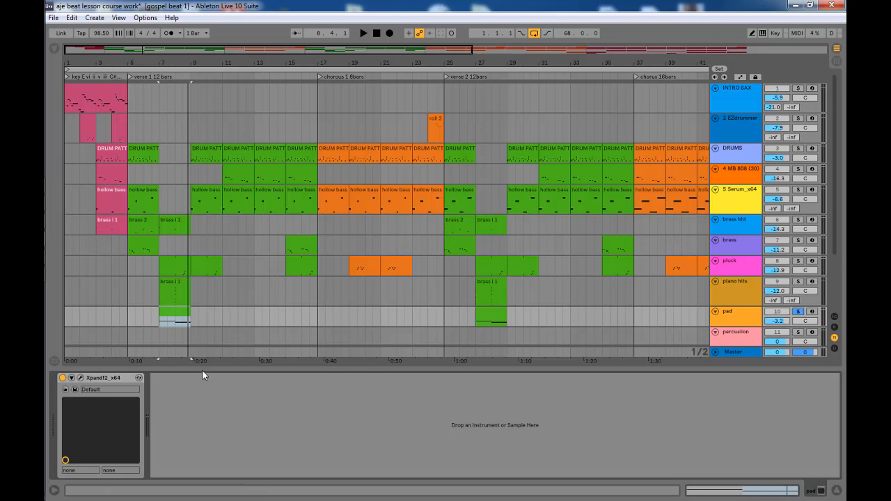
click(81, 378)
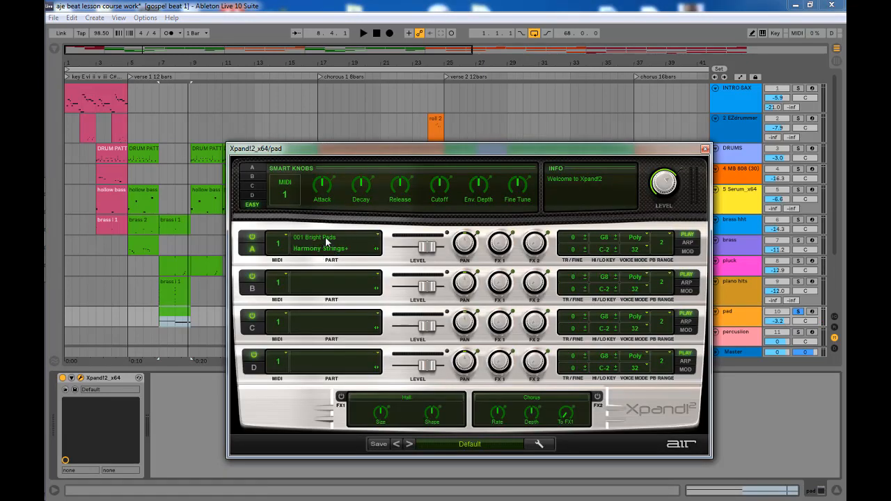
click(318, 244)
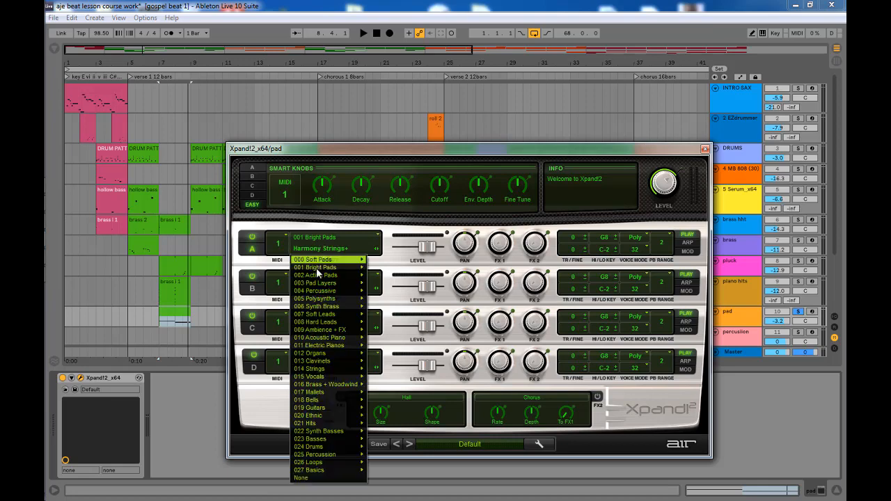
mouse_move(319, 270)
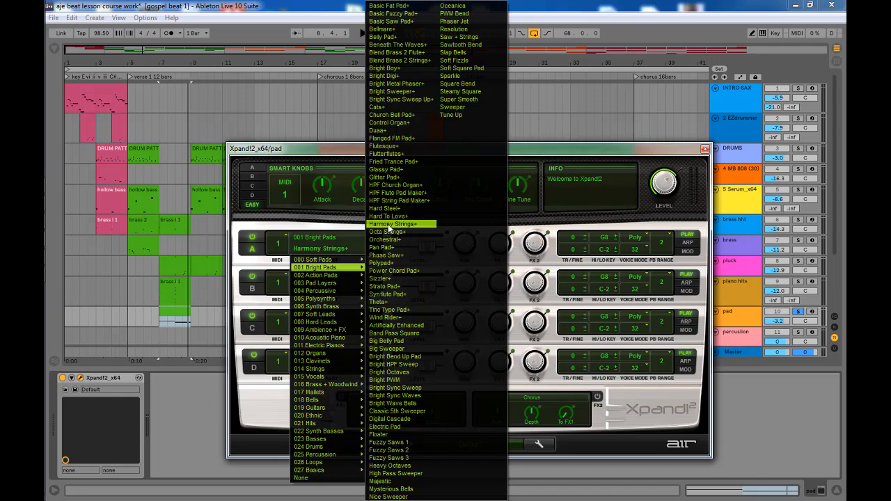
click(538, 148)
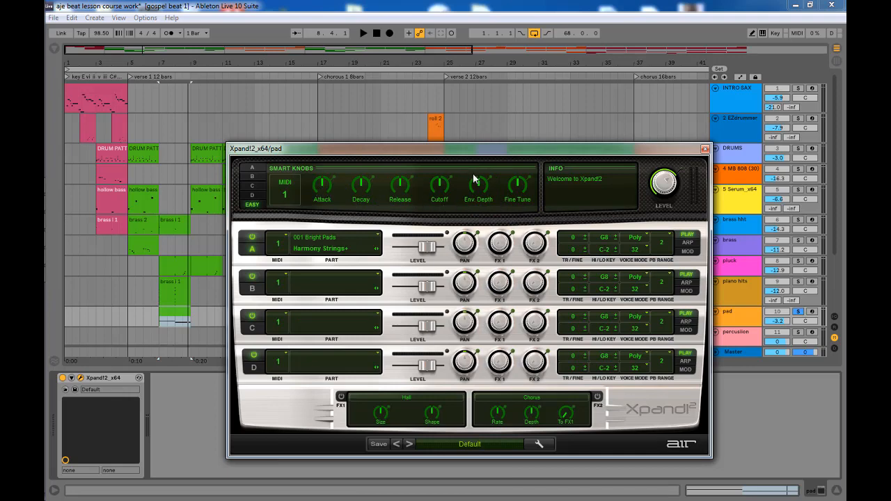
drag(533, 155, 508, 152)
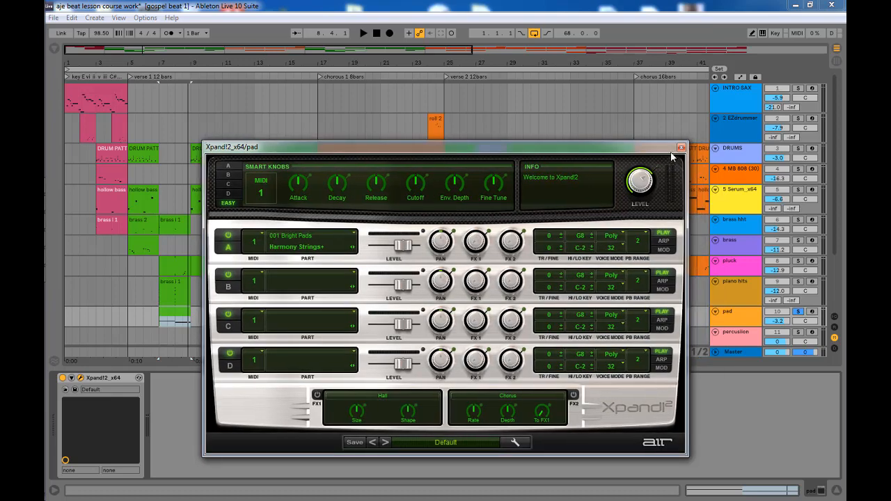
click(681, 148)
- Play the soloed pad from bar 7, stop playback, and turn off the pad track's solo
key(space)
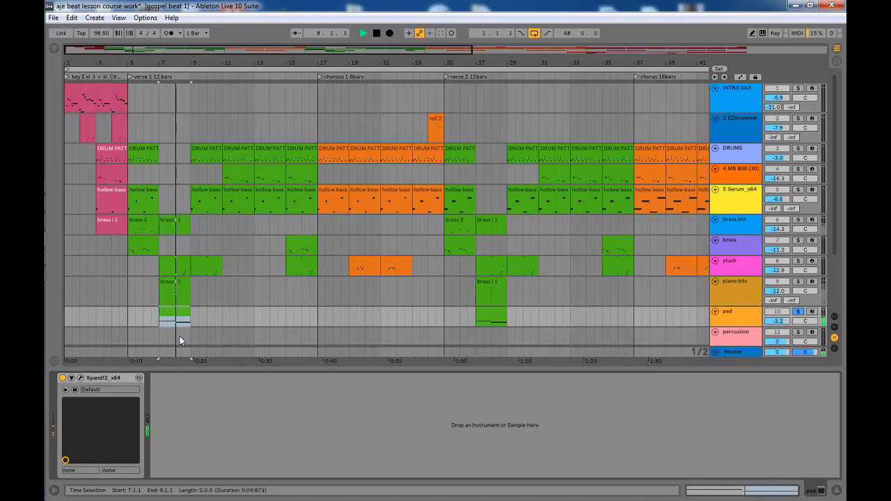
key(space)
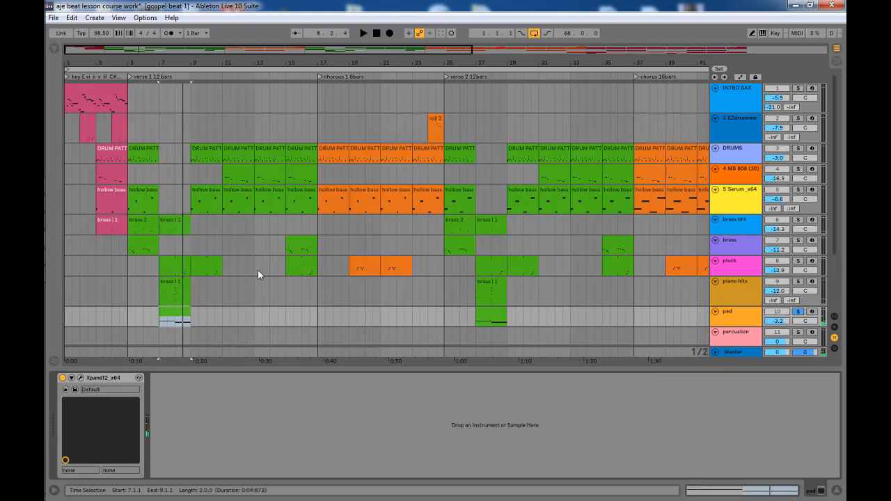
click(800, 314)
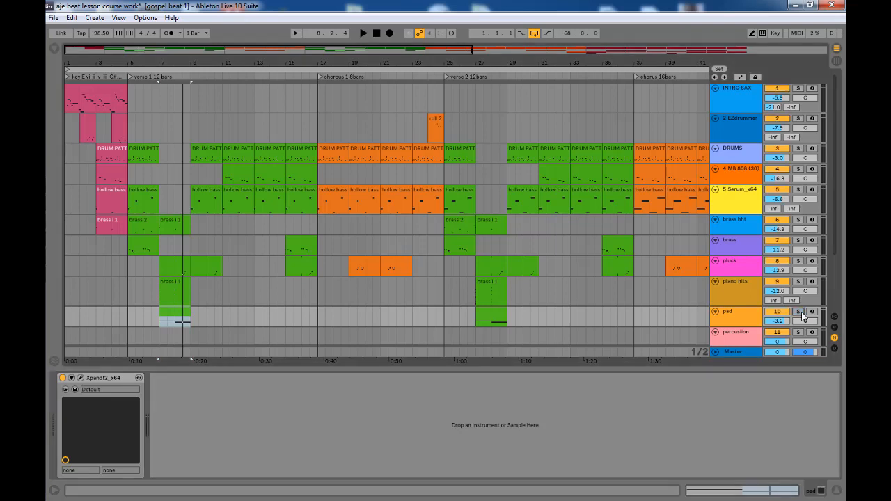
- Play all tracks together from the start of verse 1 at bar 5, stopping at the end of the verse
click(129, 320)
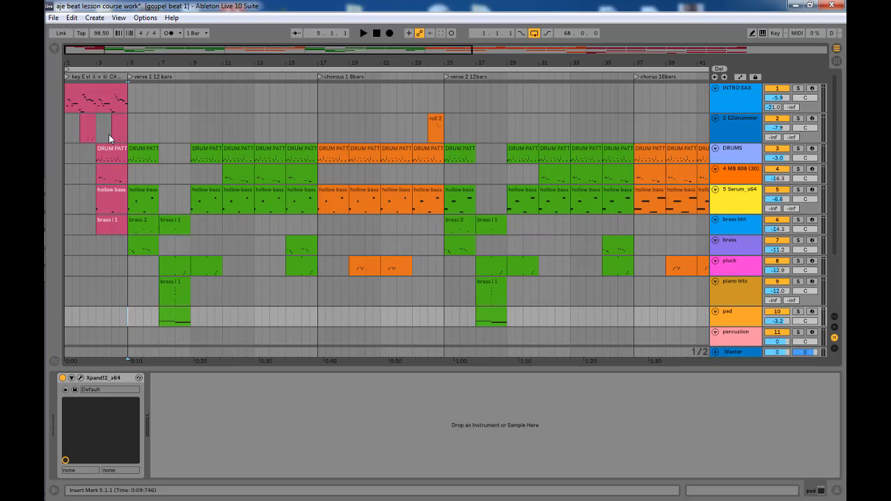
key(space)
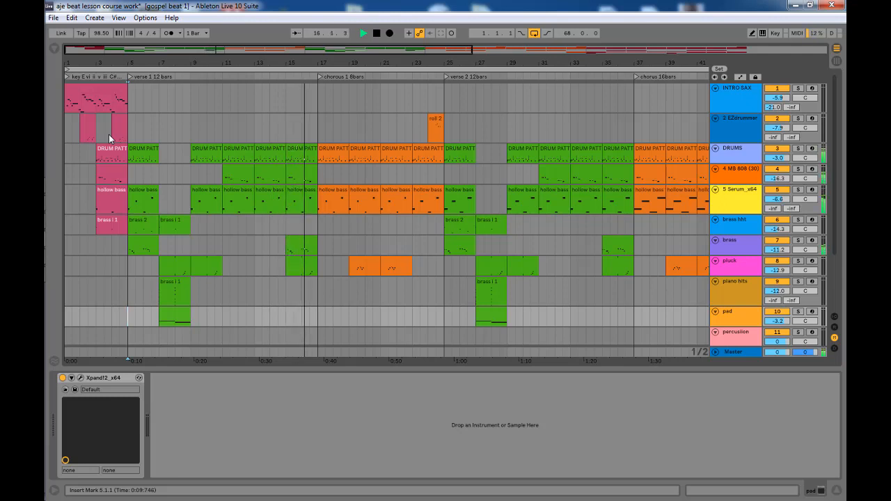
key(space)
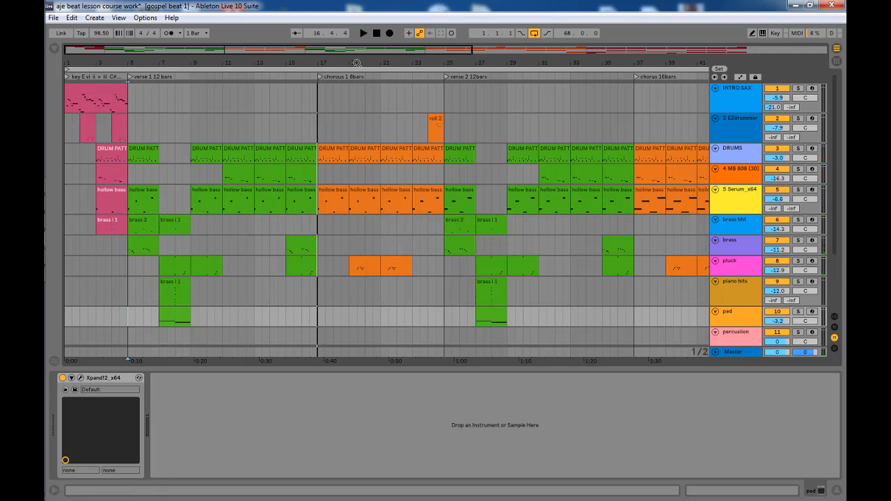
- Play the full mix from the first chorus at bar 17, stopping just before verse 2
drag(356, 63, 353, 53)
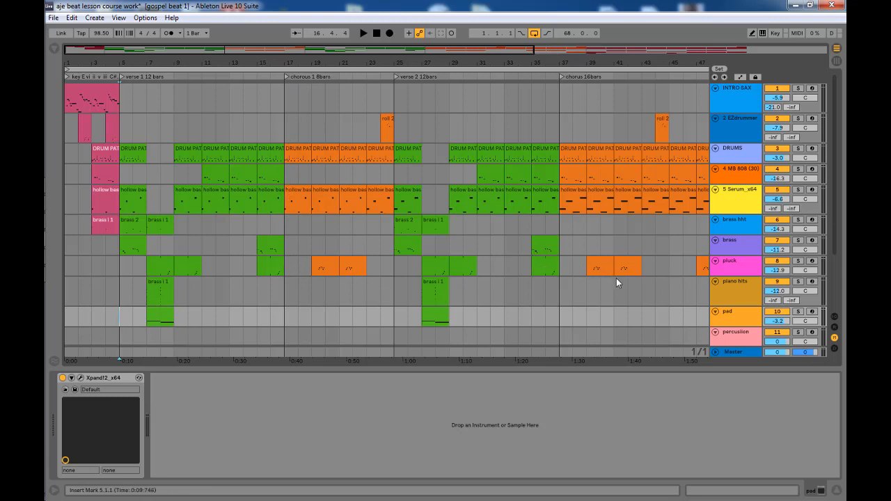
drag(587, 63, 440, 63)
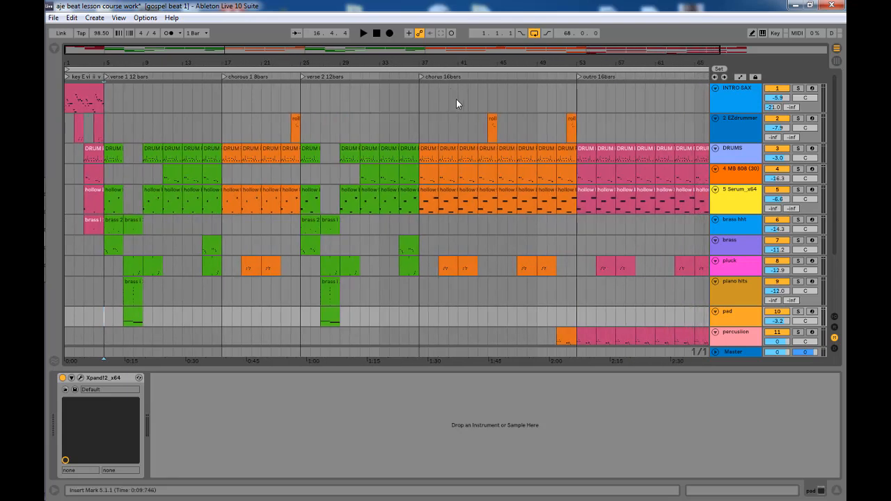
click(222, 97)
key(space)
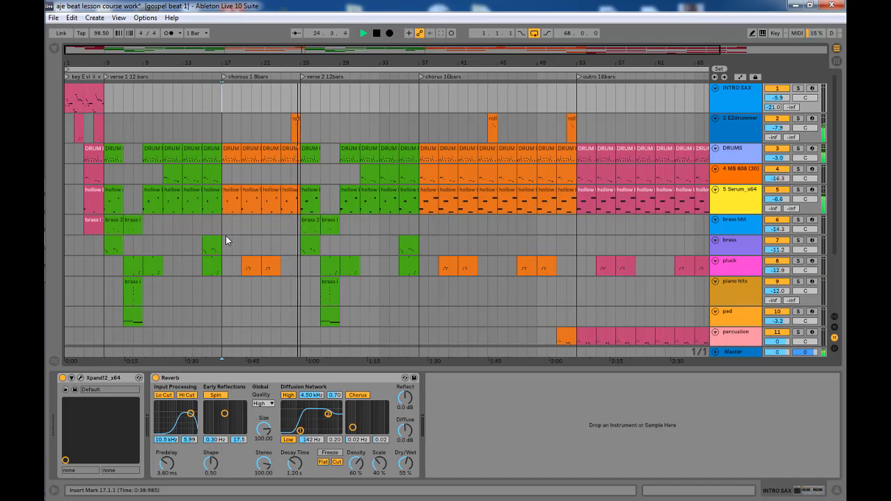
key(space)
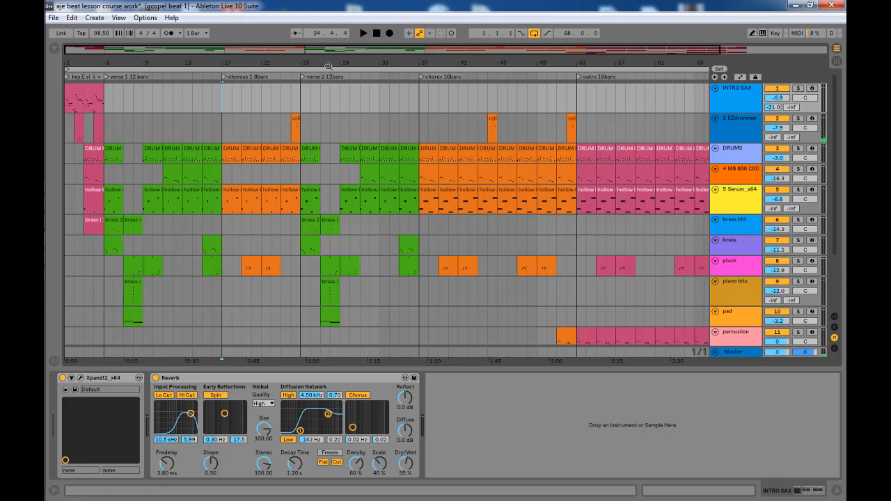
- Survey the whole arrangement, placing the insert marker at the 16-bar chorus (bar 37) and the outro (bar 53)
drag(328, 67, 328, 55)
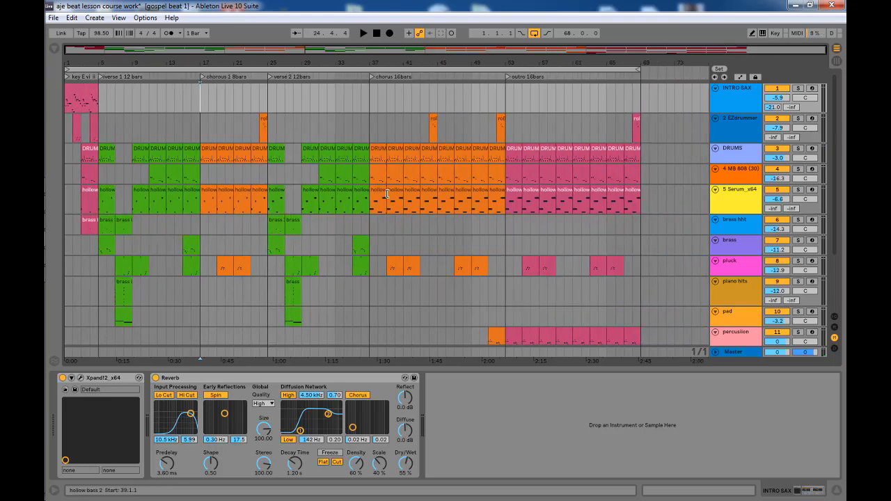
click(372, 212)
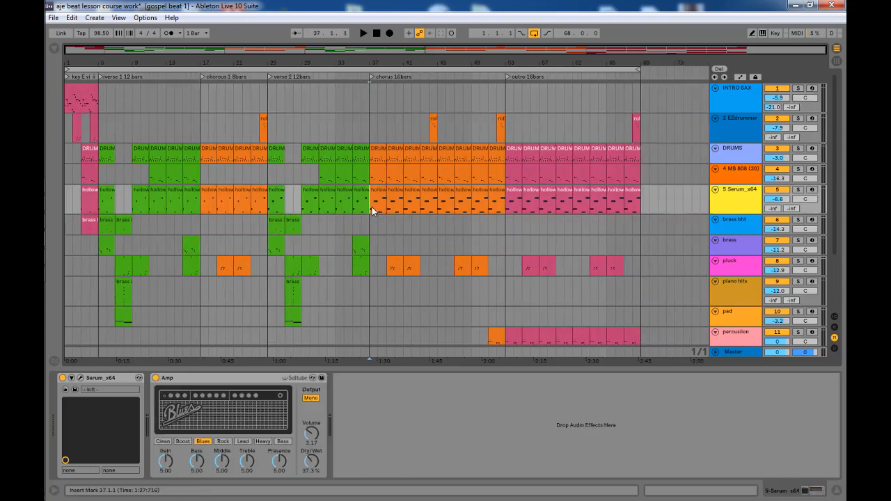
click(507, 272)
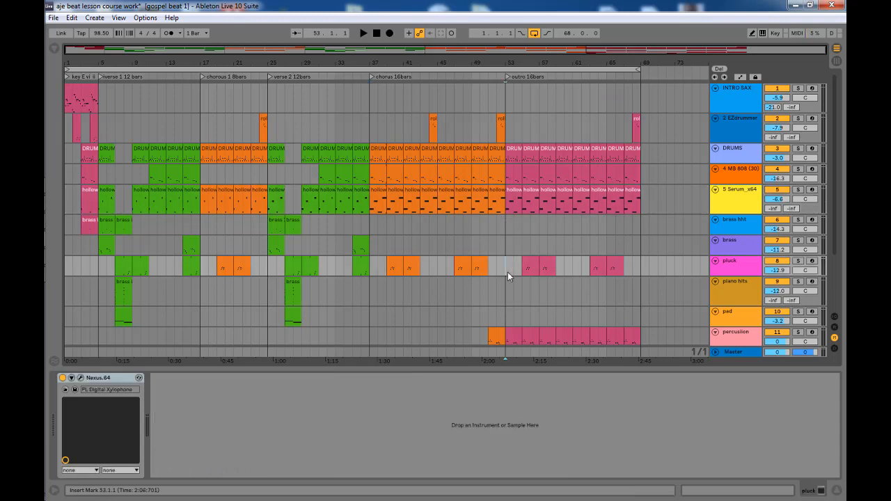
scroll(507, 272, down, 3)
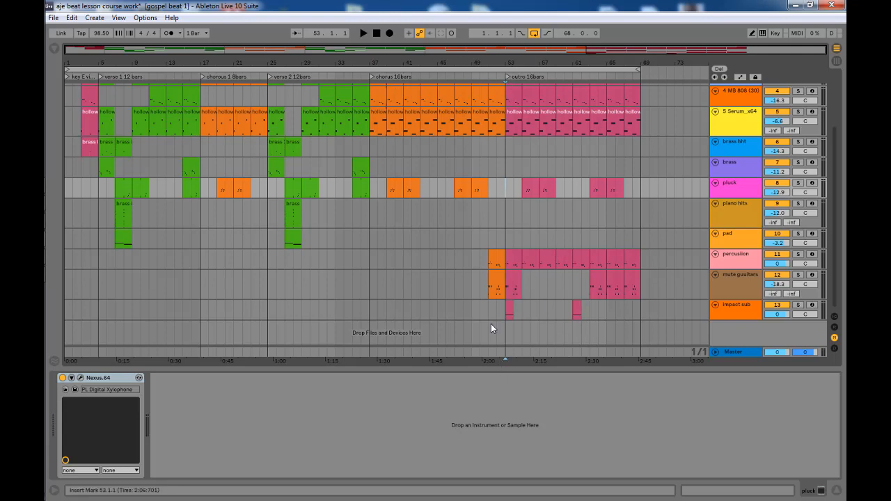
- Solo the percussion track and play its bar 53 clip with the MIDI notes in view, returning to the arrangement when done
click(505, 264)
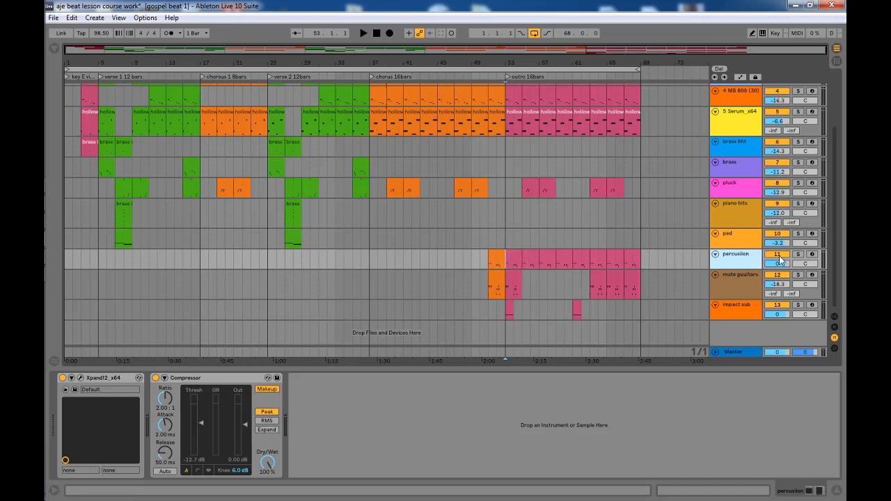
double_click(512, 259)
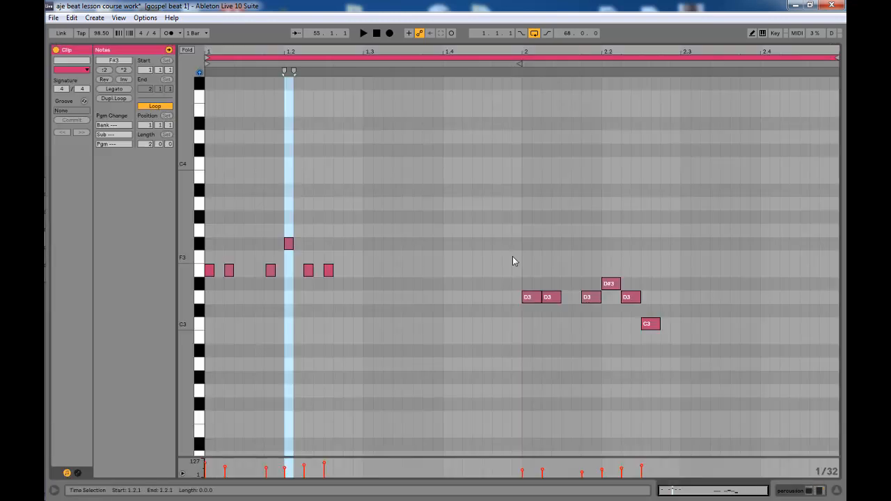
click(205, 333)
key(space)
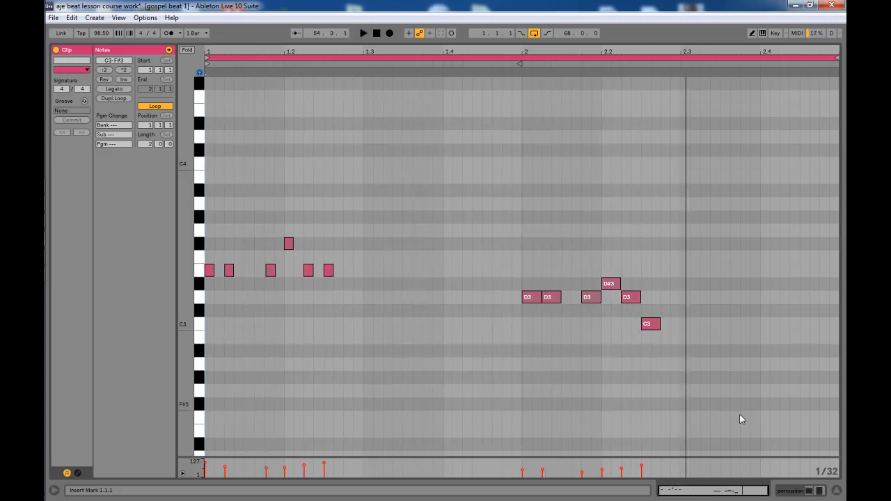
key(Tab)
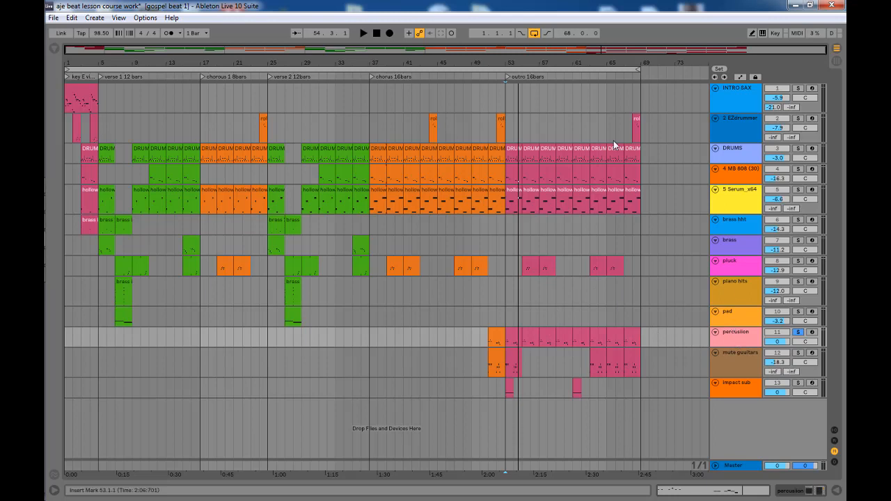
- Examine the percussion track's Xpand!2 sound, locating Cowbells + Tambs Menu X2+ in the 024 Drums category, and close the plugin window
double_click(736, 335)
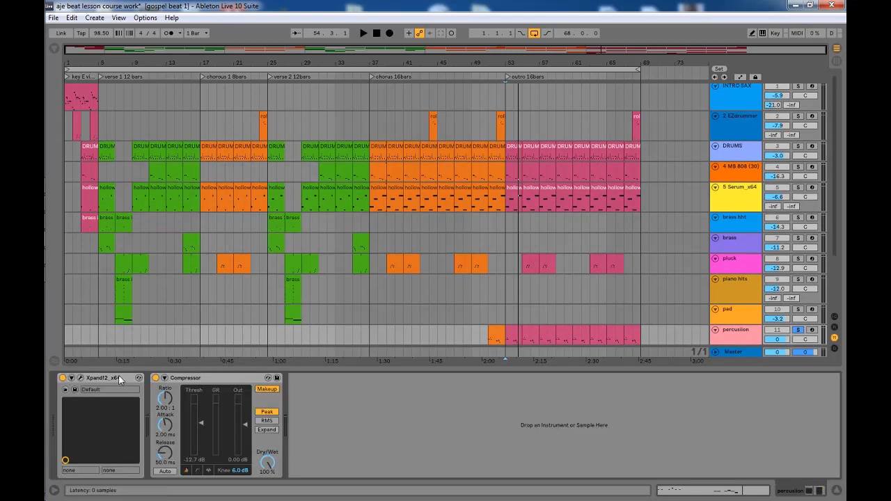
click(81, 379)
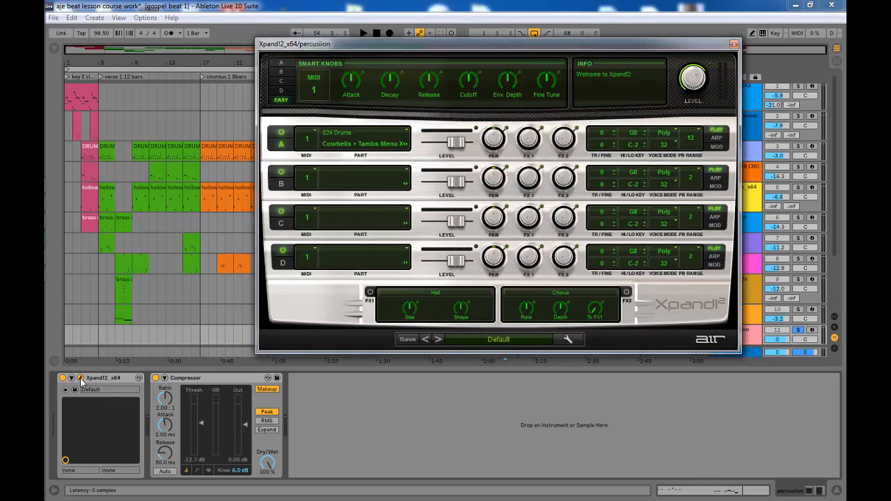
click(346, 138)
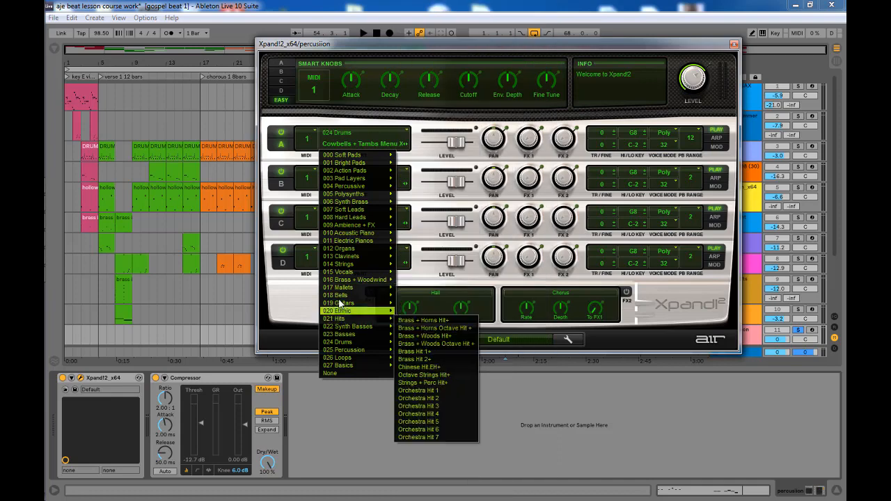
mouse_move(342, 343)
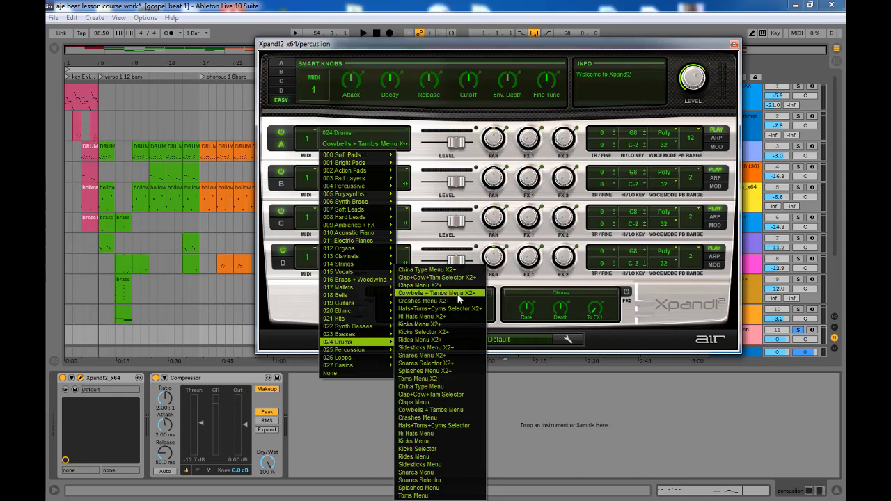
click(404, 46)
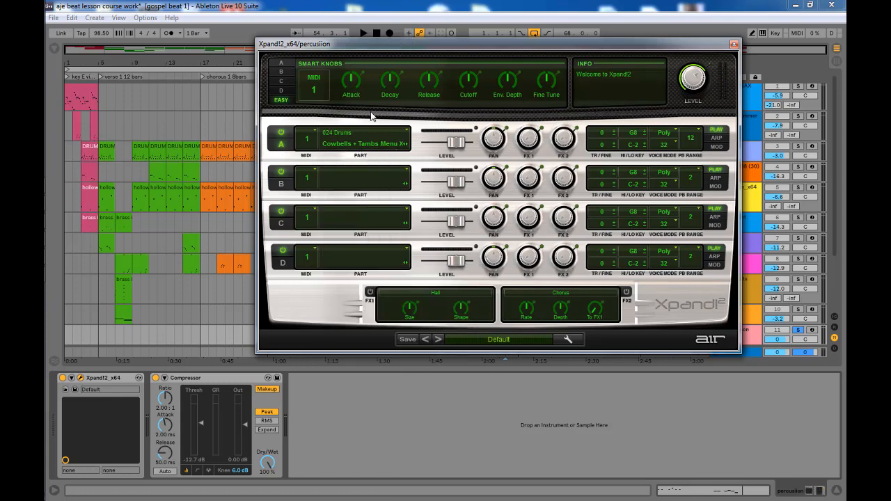
click(733, 44)
- Play the soloed percussion from bar 53 with its Compressor selected, and stop playback
click(224, 407)
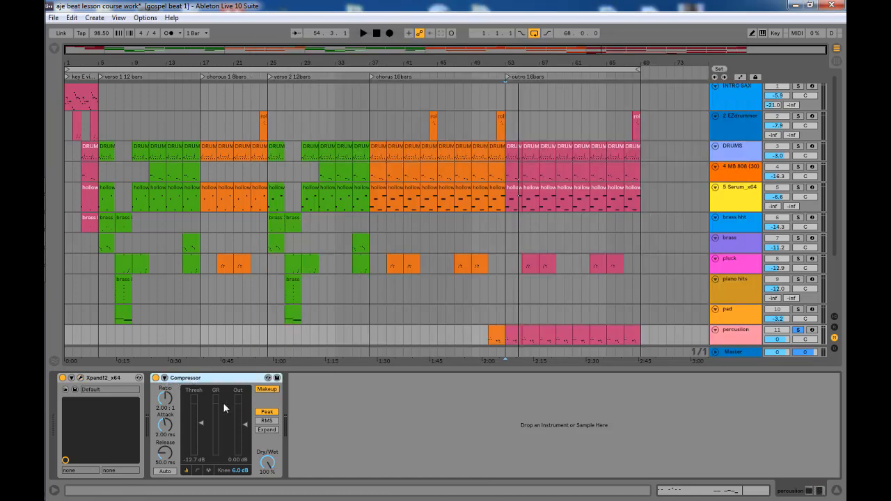
key(space)
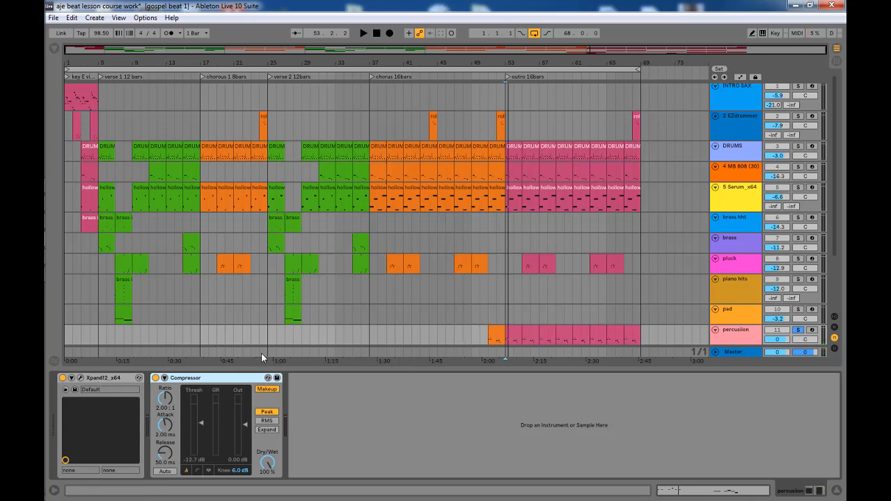
- Solo the mute guitars track and play its bar 53 clip with the MIDI notes in view, returning to the arrangement when done
scroll(556, 245, down, 3)
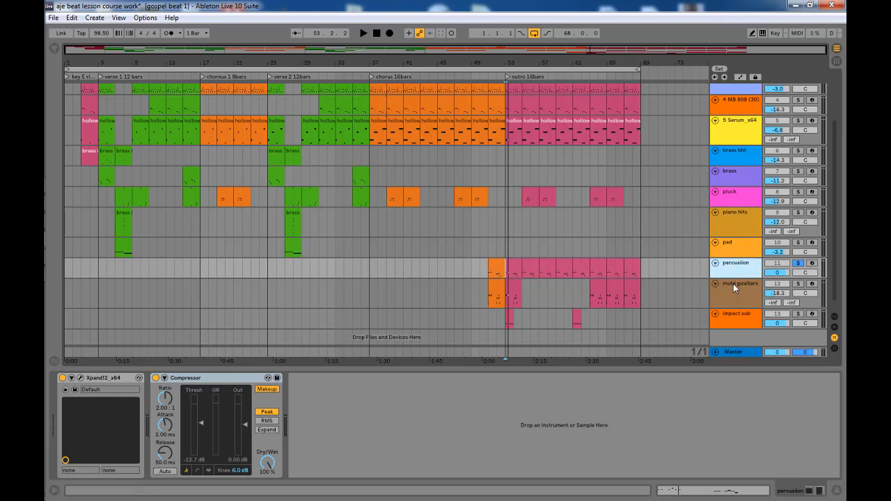
click(733, 284)
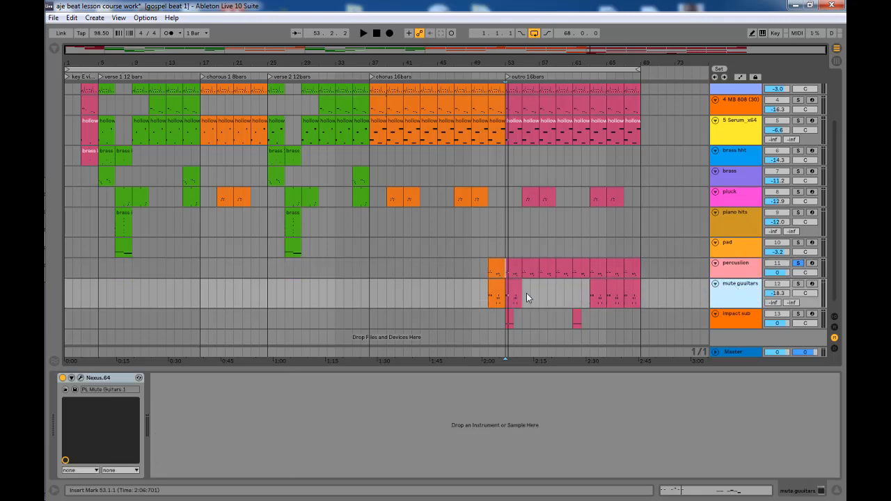
click(798, 283)
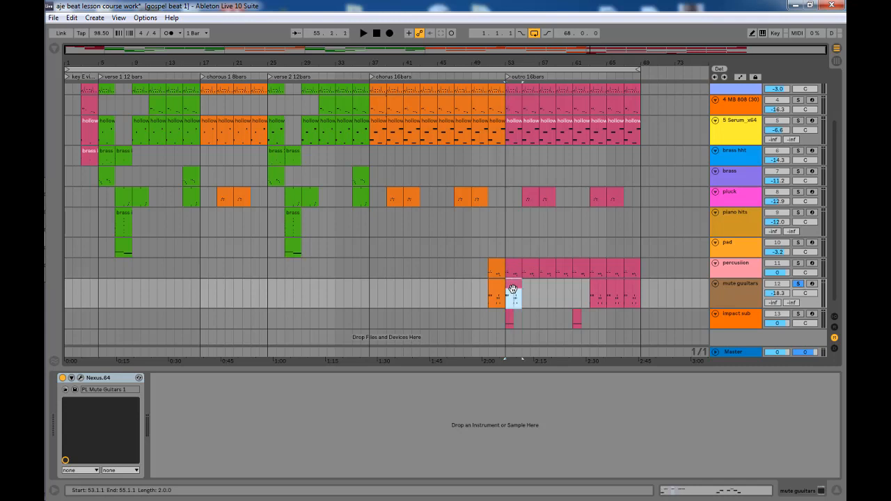
double_click(512, 286)
click(206, 334)
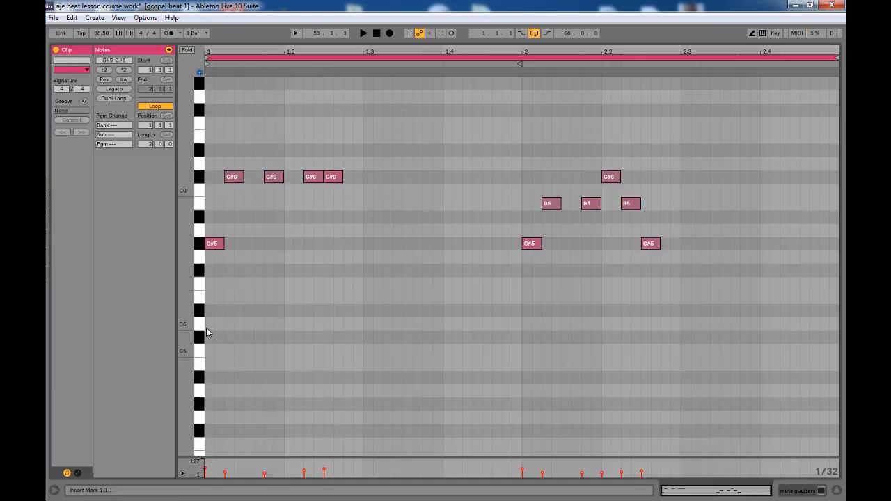
key(space)
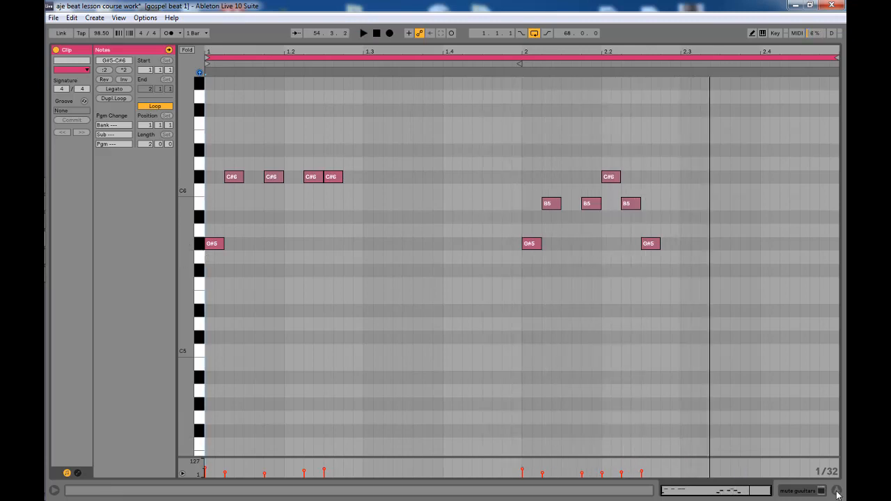
click(837, 493)
double_click(750, 364)
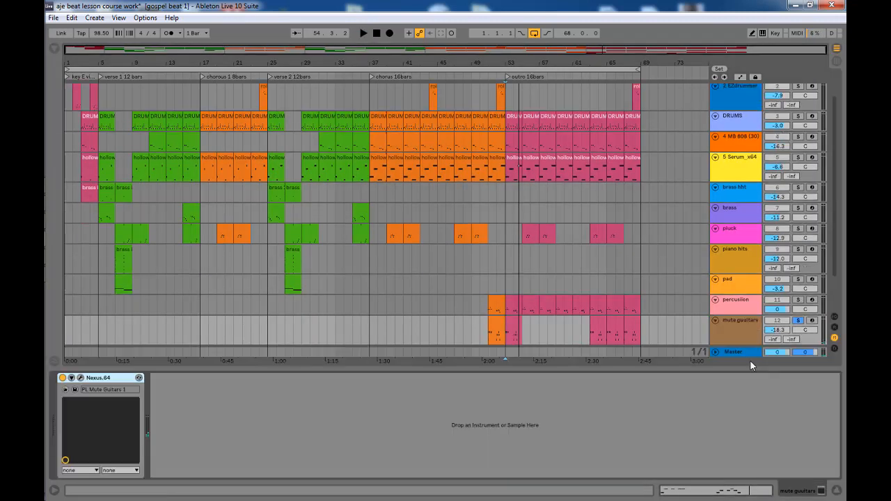
- Examine the PL Mute Guitars 1 preset in the track's Nexus plugin, close its window, and play the outro's first mute guitars clip
click(80, 378)
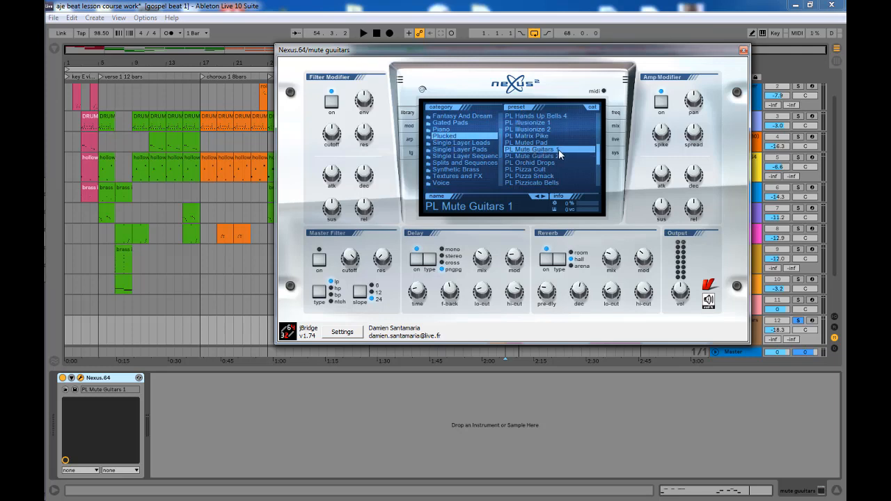
click(743, 50)
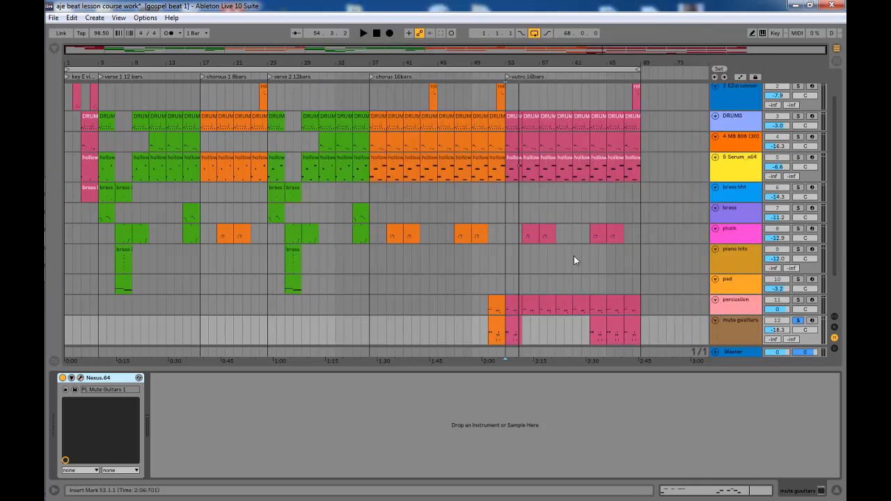
scroll(578, 264, down, 5)
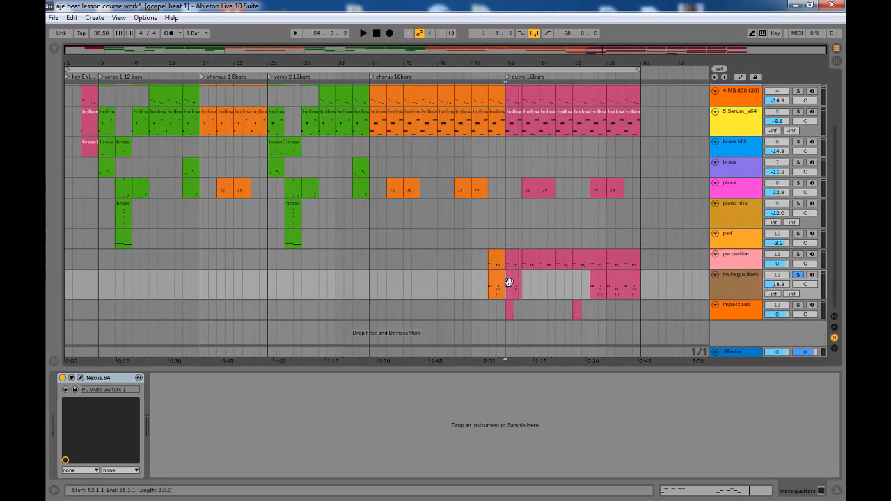
click(512, 294)
key(space)
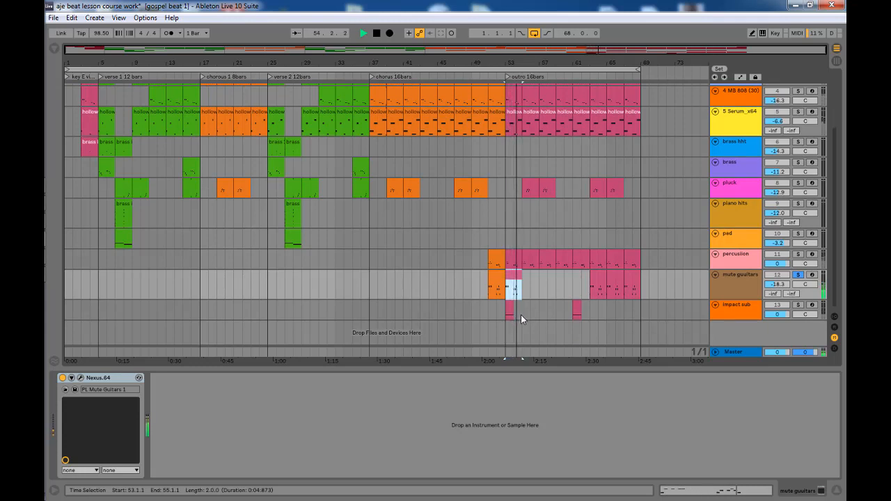
- Solo the impact sub track and play its clips at bars 53 and 61, with its VEDM2 Impact 025 (D) sample in view
click(739, 309)
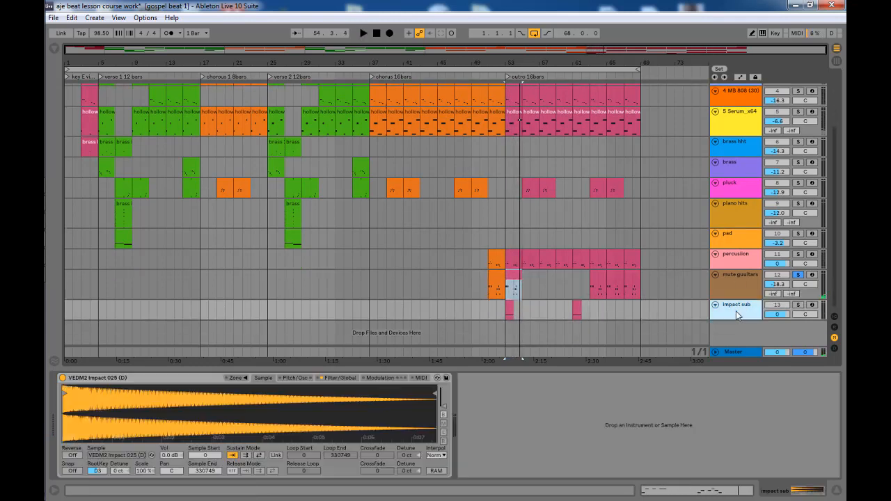
click(508, 313)
click(799, 309)
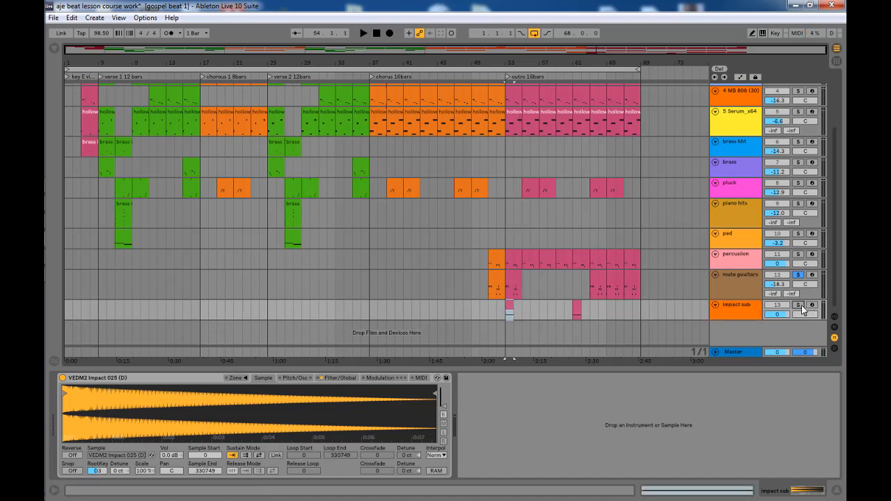
key(space)
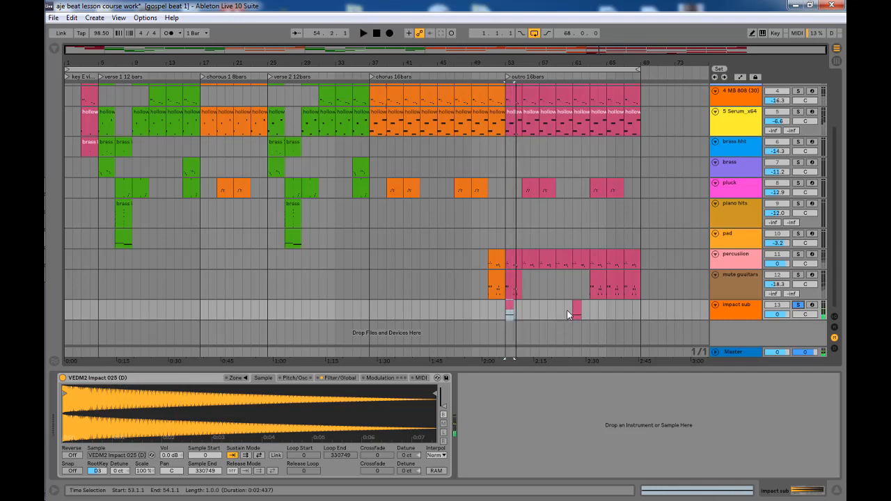
click(571, 313)
key(space)
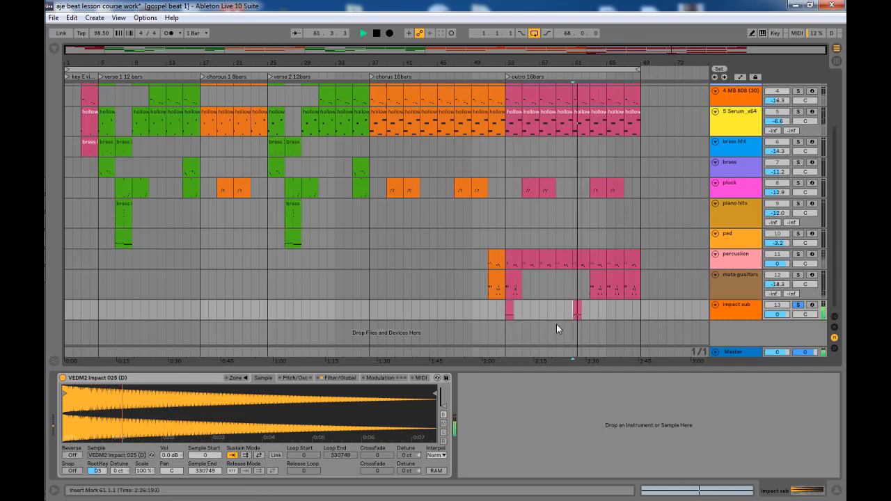
key(space)
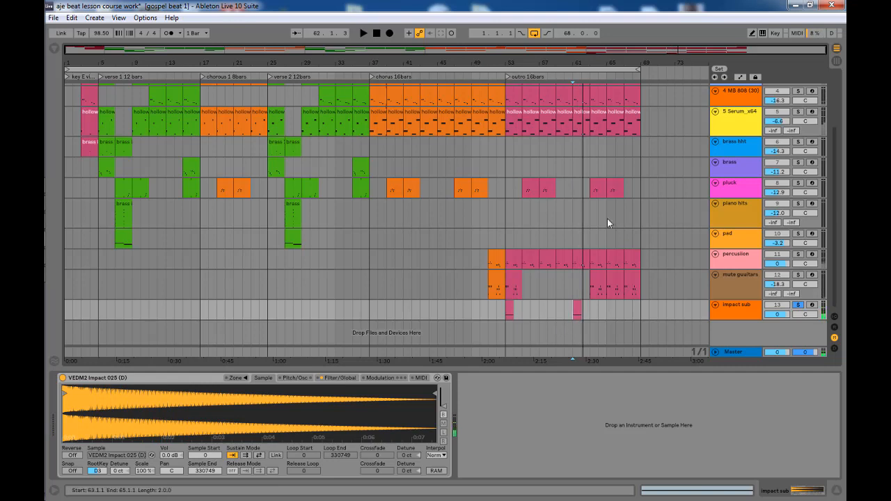
click(736, 309)
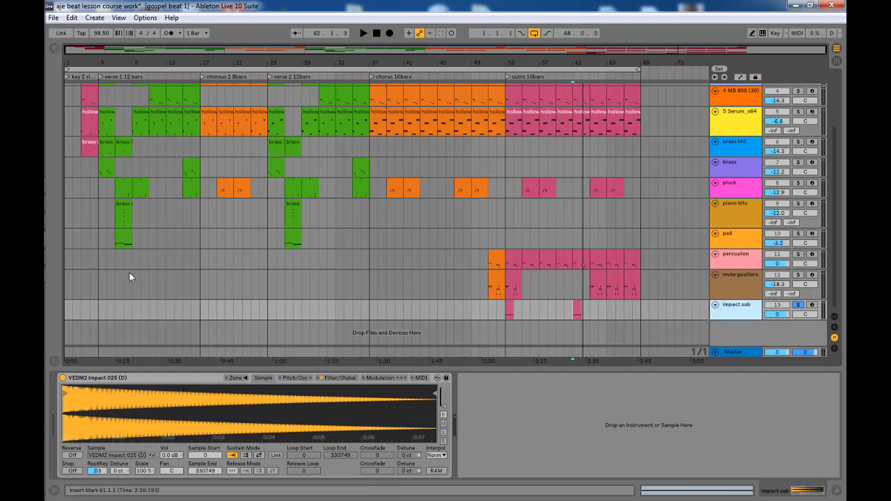
- Open the browser and expand the Vengeance EDM Essentials Vol.2 WAV folder in the sample kits place
click(54, 48)
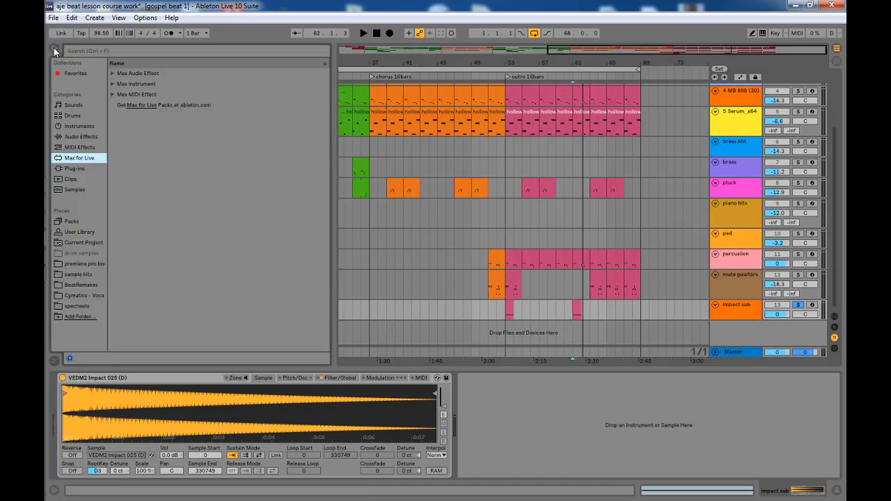
click(78, 284)
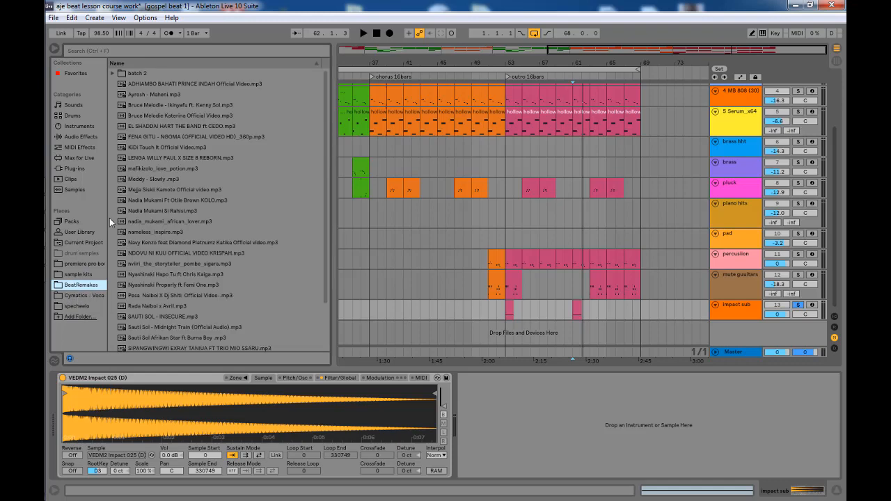
scroll(200, 239, down, 3)
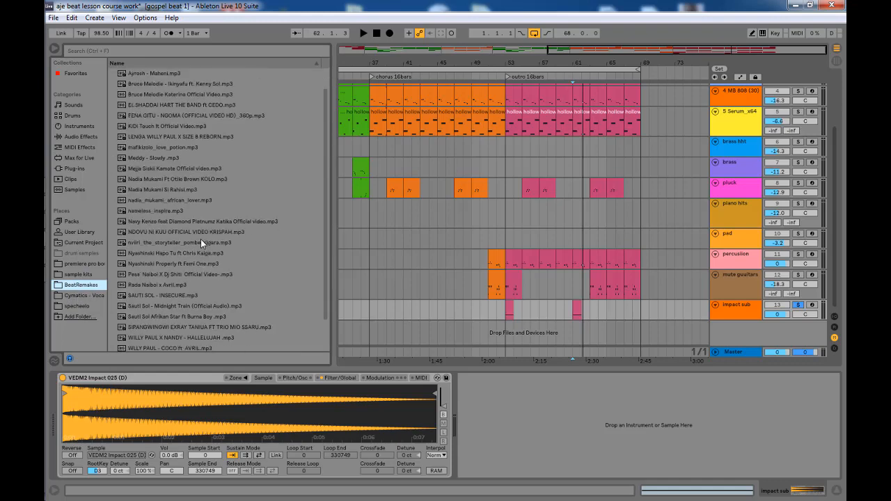
click(78, 274)
scroll(187, 213, down, 5)
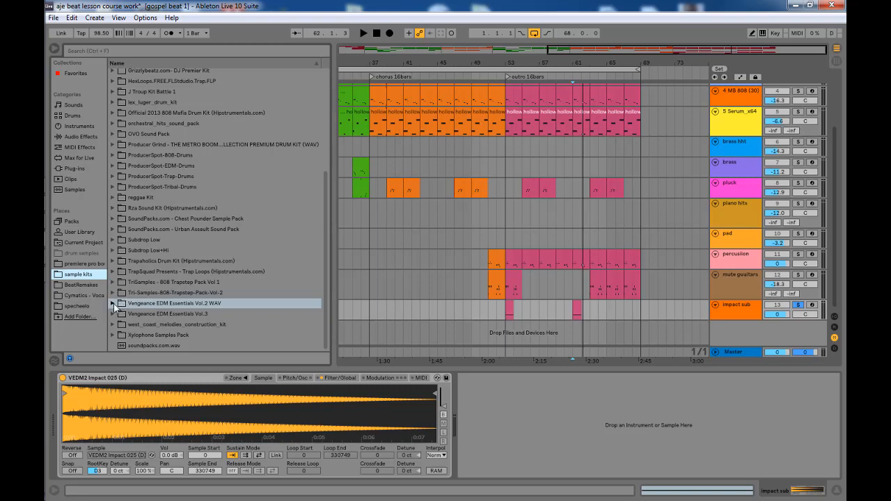
click(113, 304)
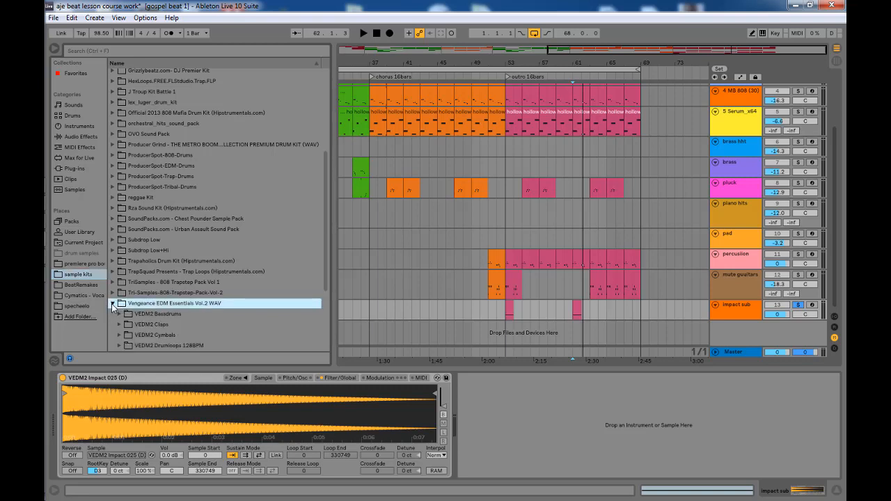
scroll(222, 266, down, 3)
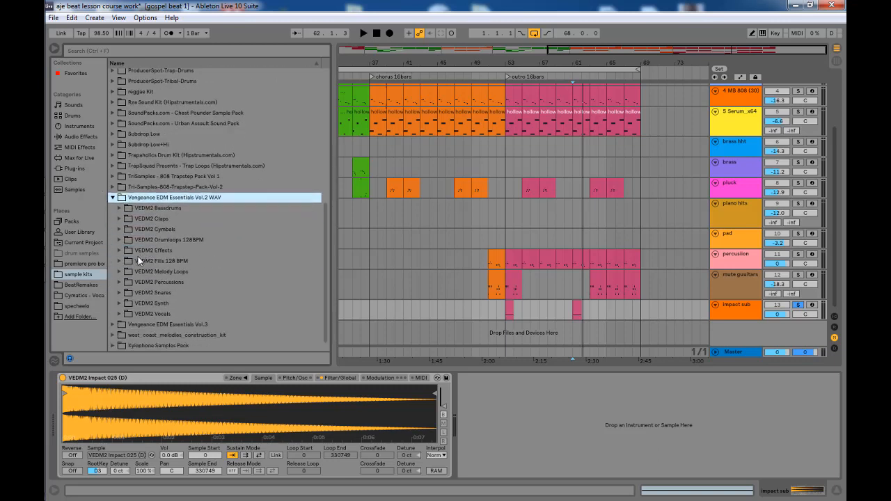
- Expand the VEDM2 Effects folder and its VEDM2 Impacts subfolder to list the impact samples
click(159, 252)
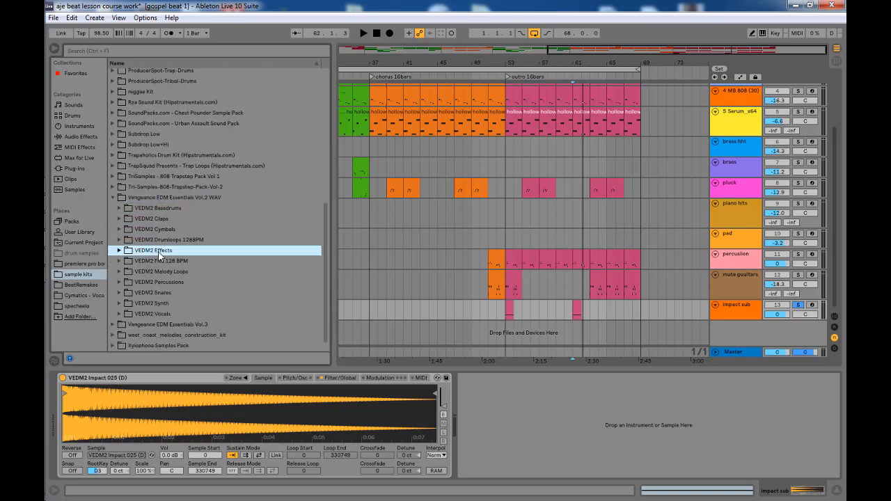
click(120, 251)
scroll(225, 254, down, 1)
scroll(224, 254, down, 1)
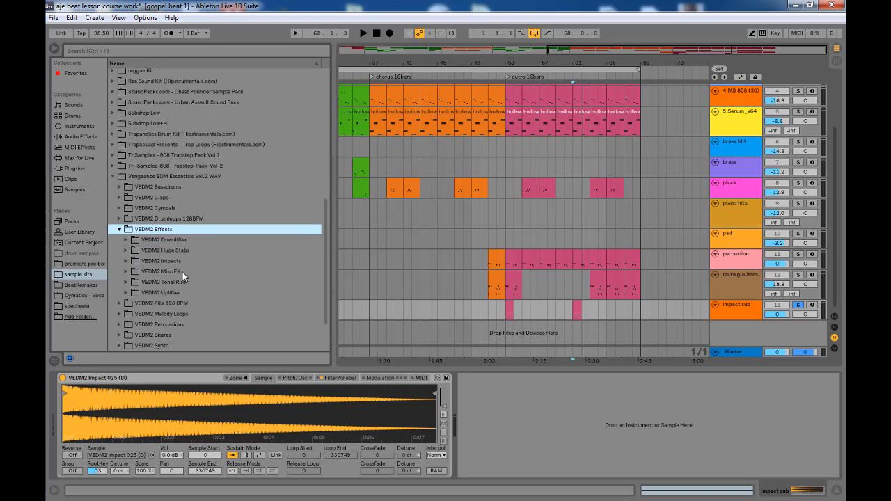
click(124, 260)
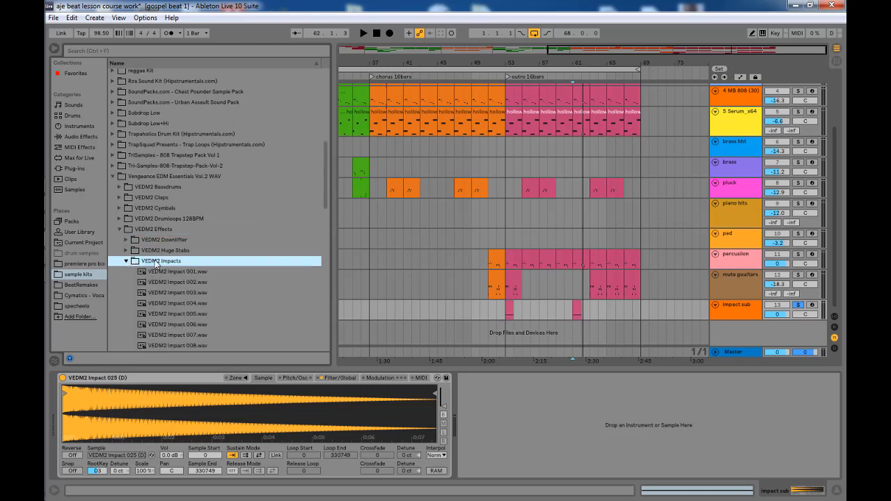
scroll(208, 223, down, 1)
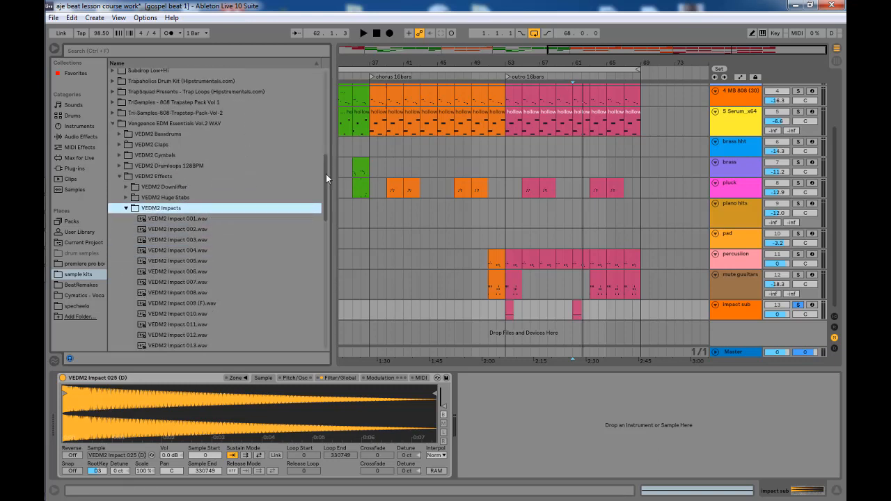
- Audition several VEDM2 Impact samples between 010 and 018, and hide the browser
drag(326, 174, 321, 218)
scroll(322, 218, up, 1)
click(174, 153)
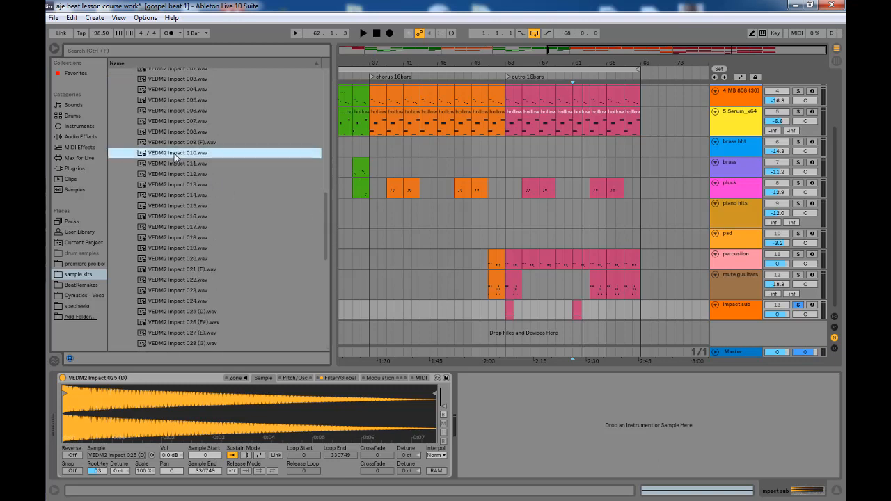
click(173, 177)
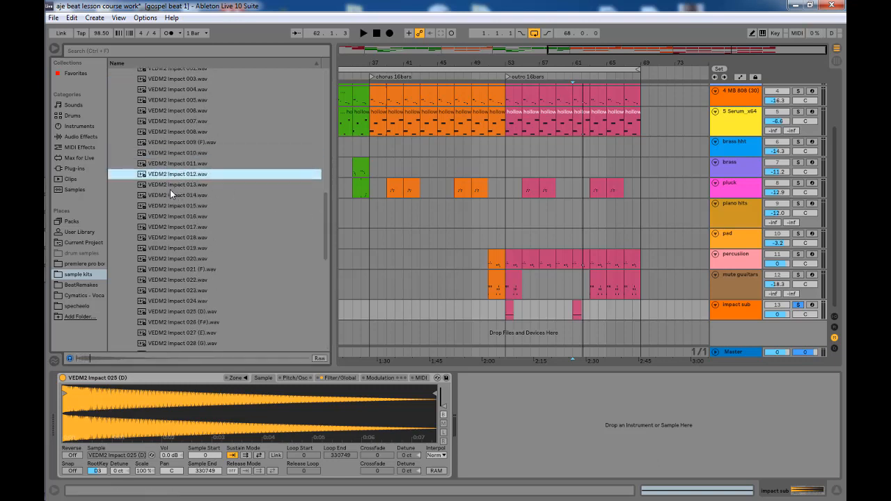
click(166, 207)
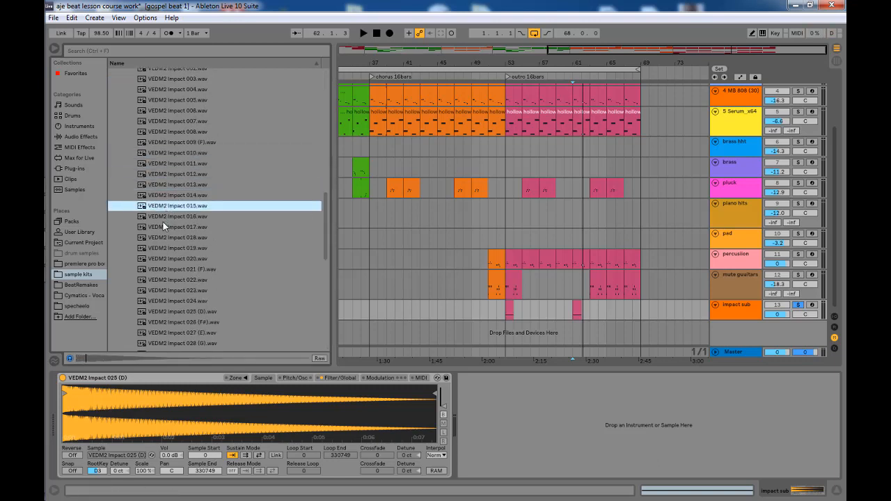
click(160, 224)
click(165, 237)
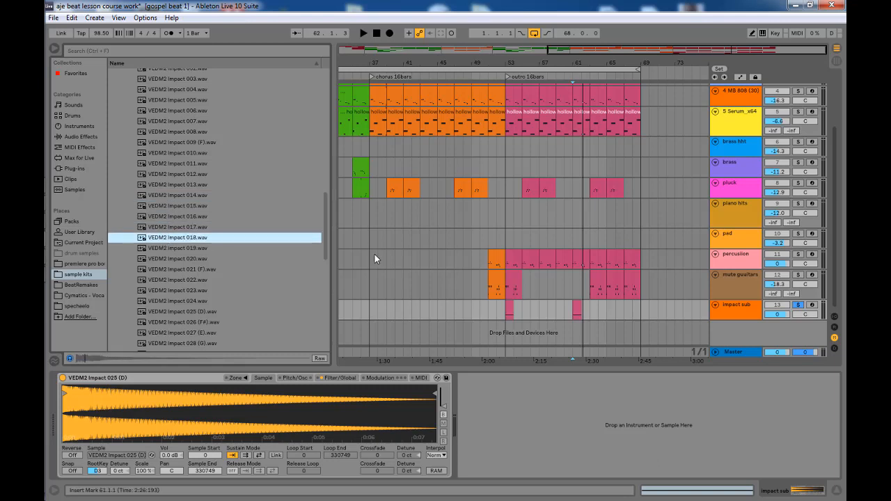
click(55, 50)
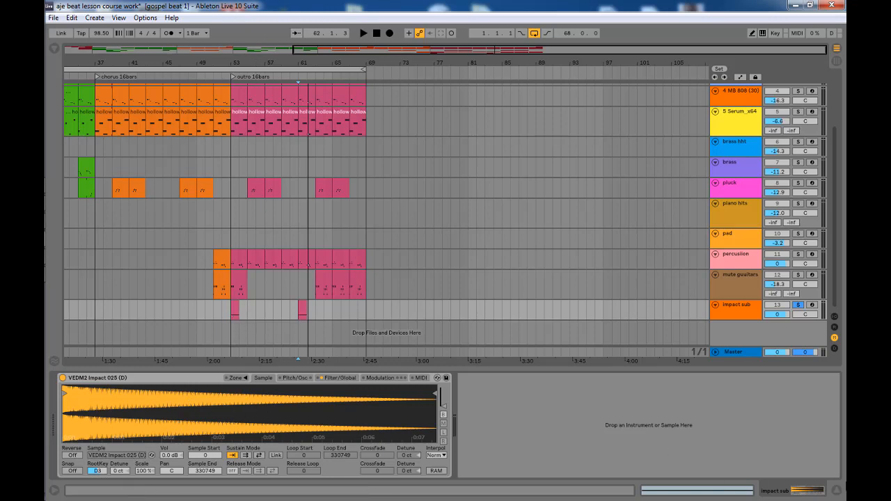
- Hide the device view, unsolo the impact sub track, and play the full outro from bar 53
click(840, 492)
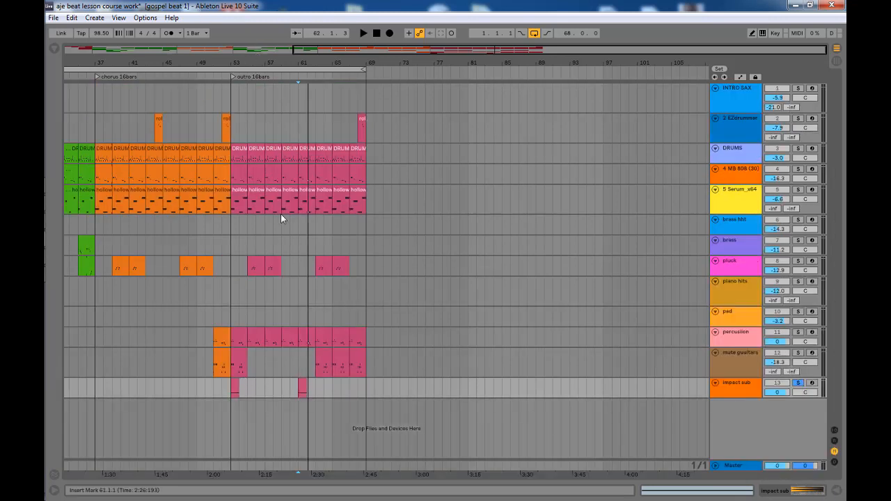
click(231, 390)
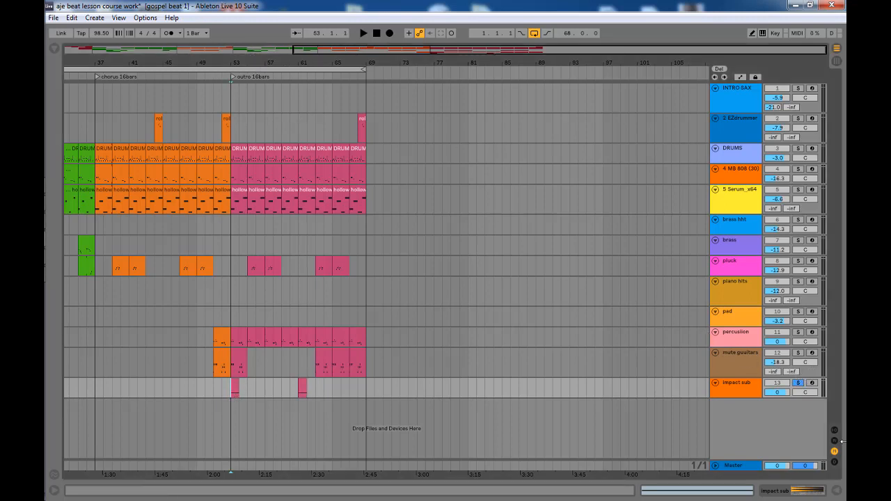
click(798, 383)
key(space)
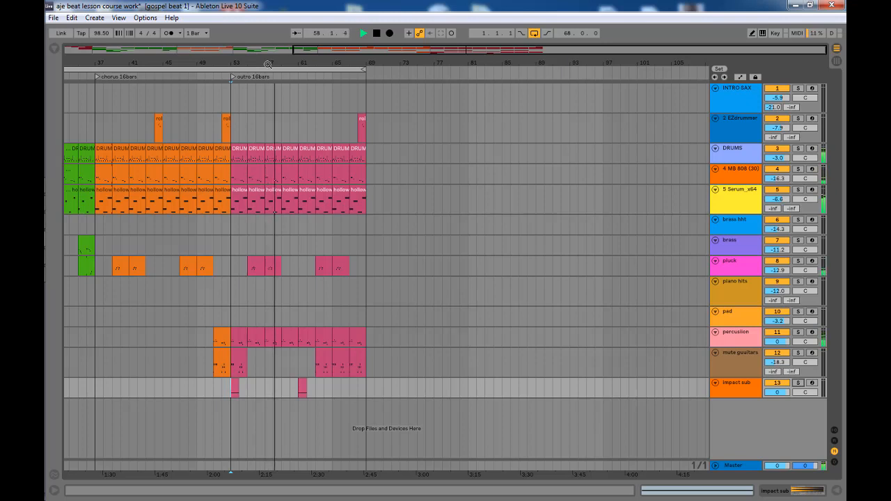
- Survey the whole arrangement with playback stopped, placing the insert marker at bar 1 on the pad track
drag(250, 62, 249, 42)
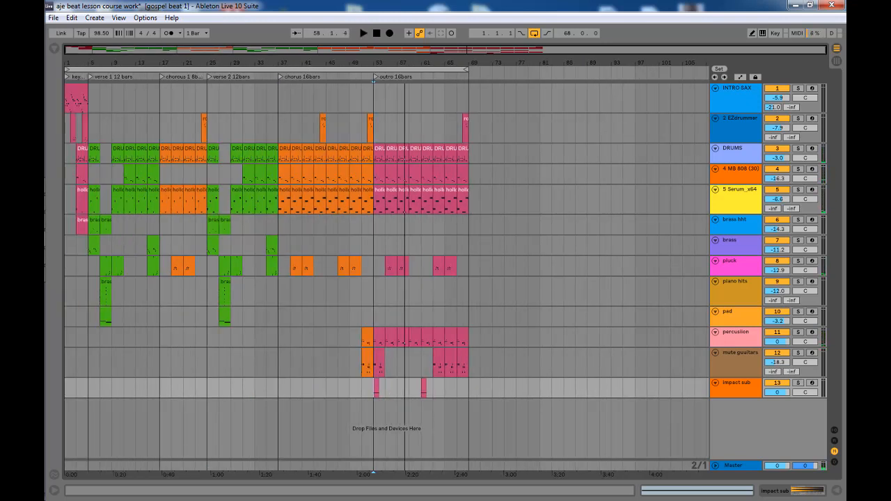
drag(175, 62, 175, 77)
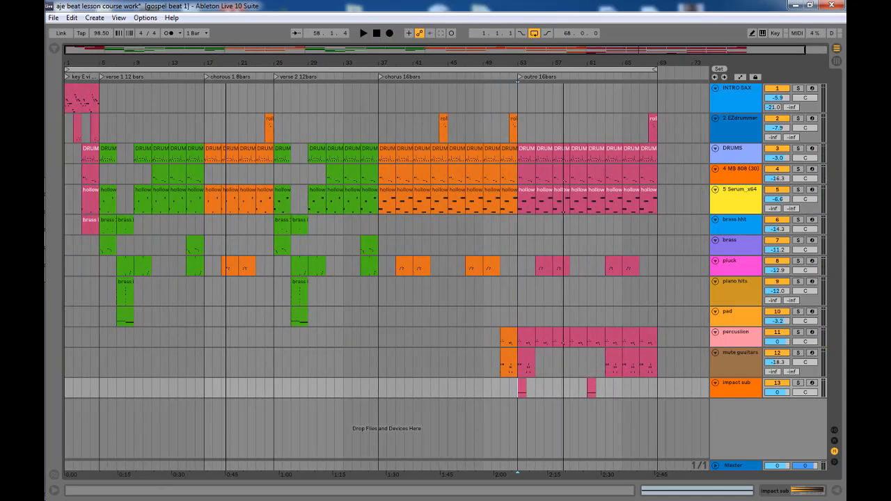
key(space)
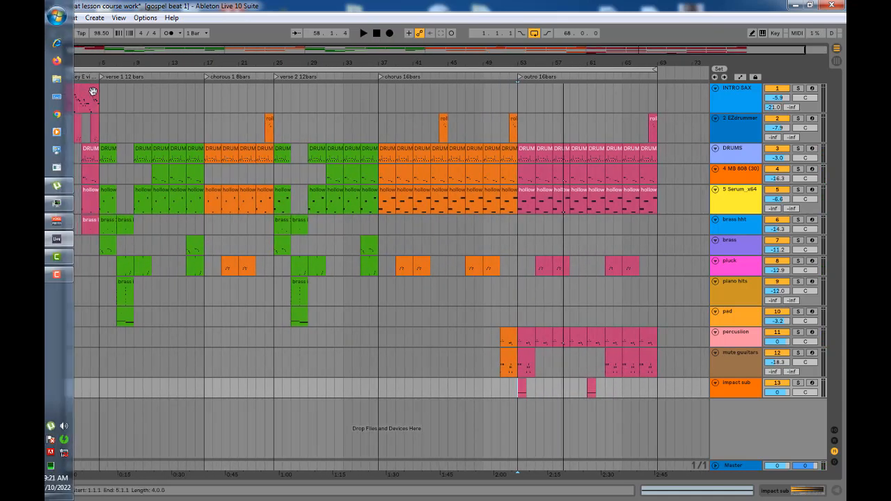
click(93, 92)
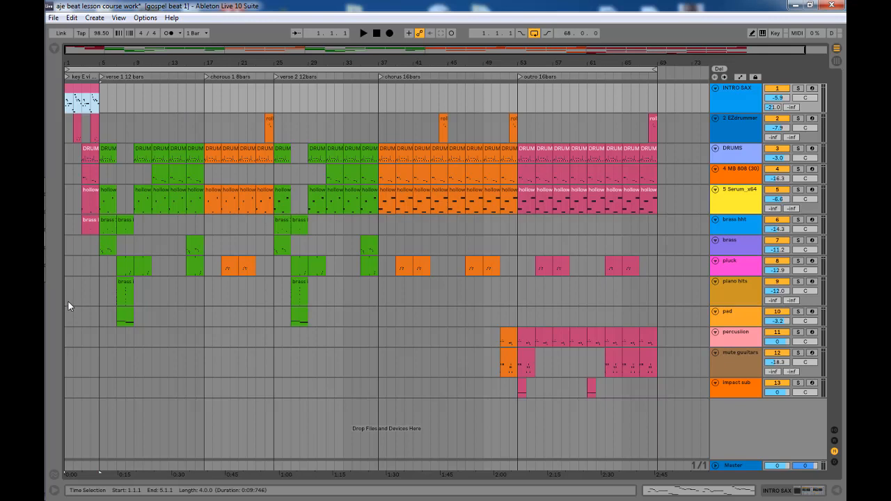
click(66, 322)
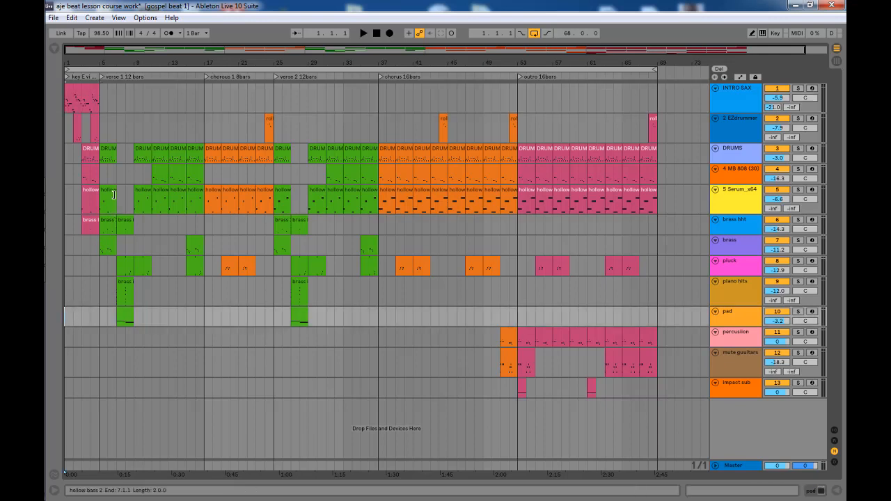